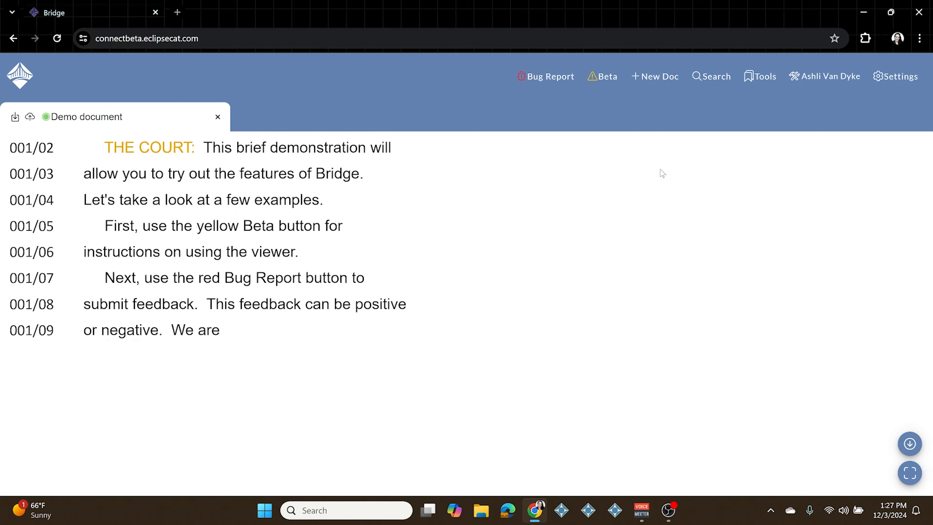
Open the transcript's word index and jump to the occurrences of "Bridge" at 1/24 and 2/1.
click(760, 76)
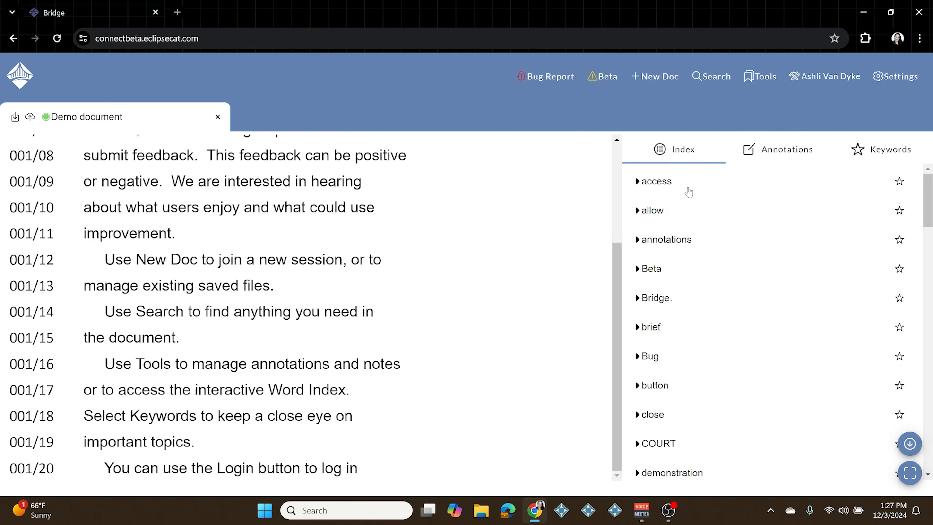
click(657, 182)
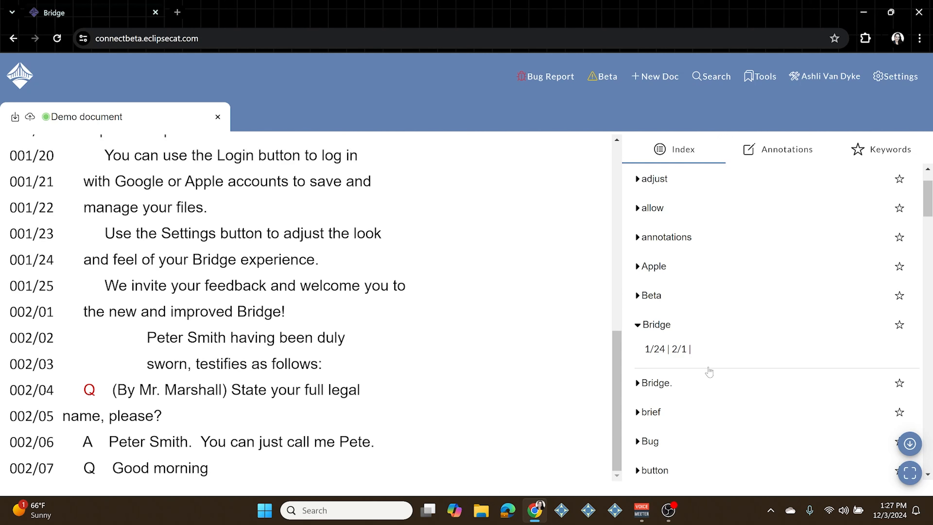
click(655, 350)
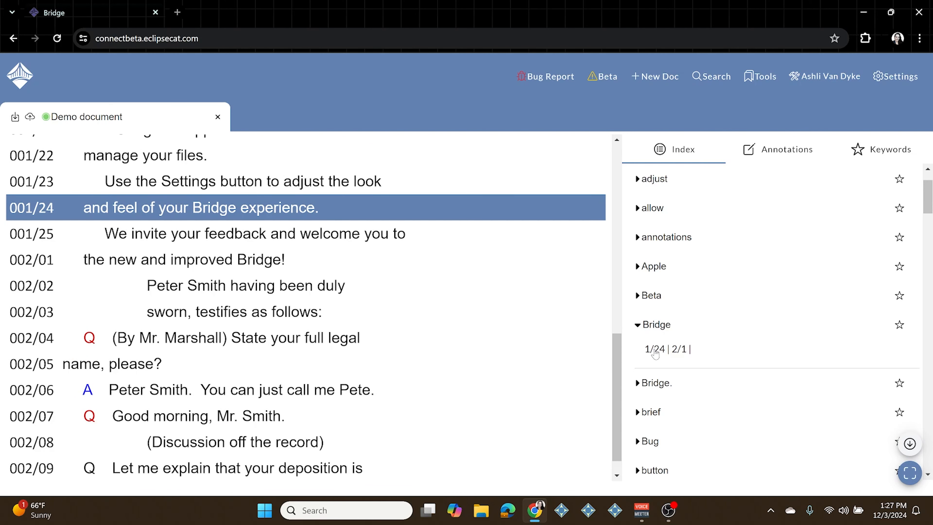
click(681, 351)
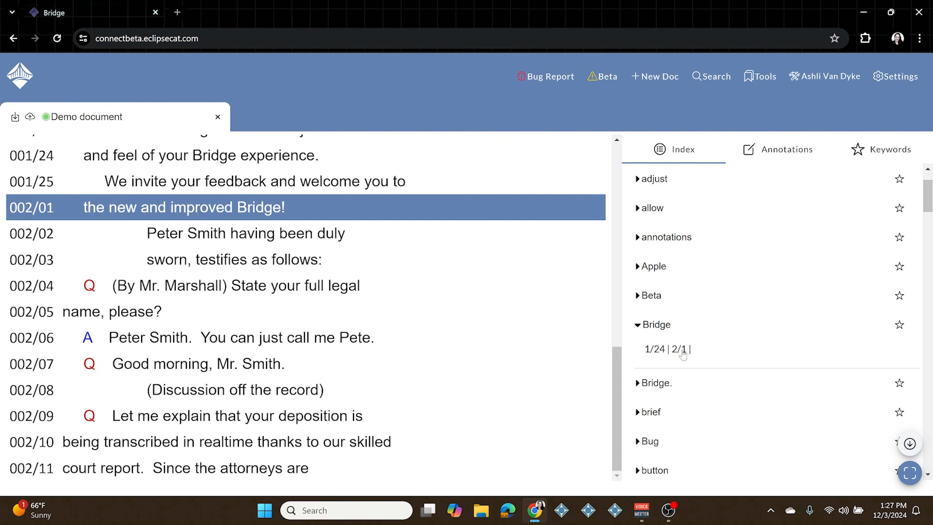
click(657, 354)
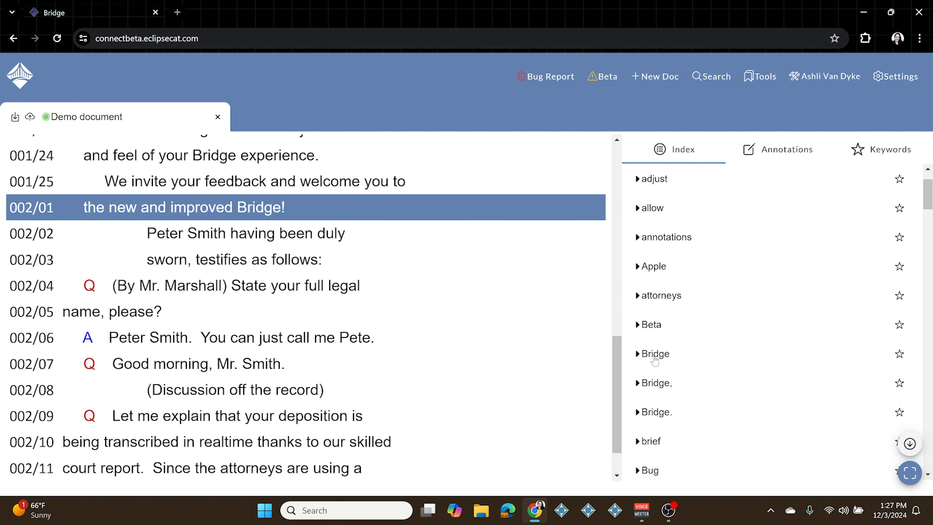
Find "helpful" in the word index and jump to its occurrence at 2/18.
scroll(661, 368, down, 6)
scroll(683, 354, down, 10)
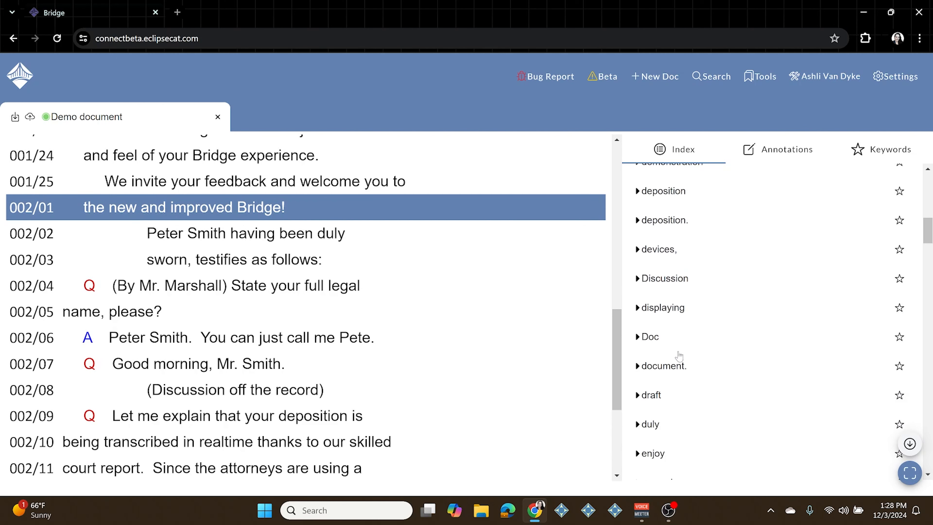
scroll(685, 353, down, 12)
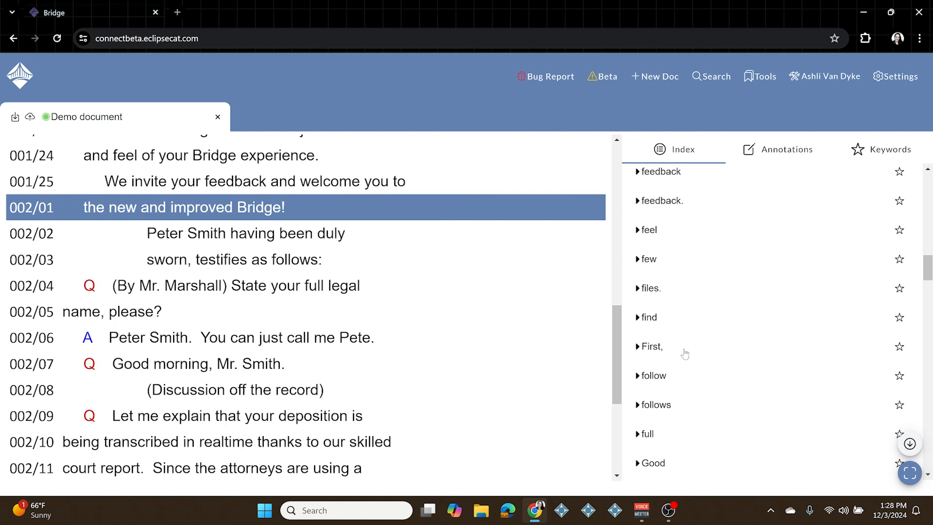
click(655, 311)
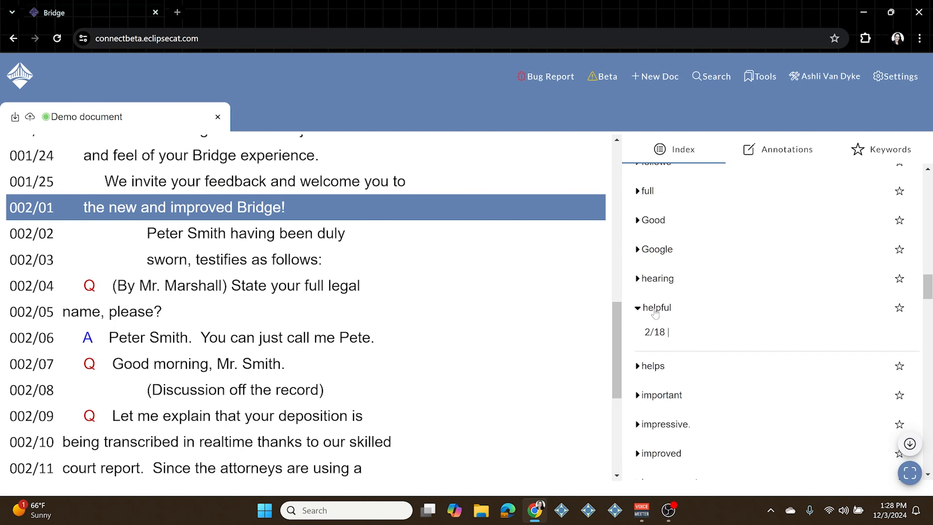
click(700, 334)
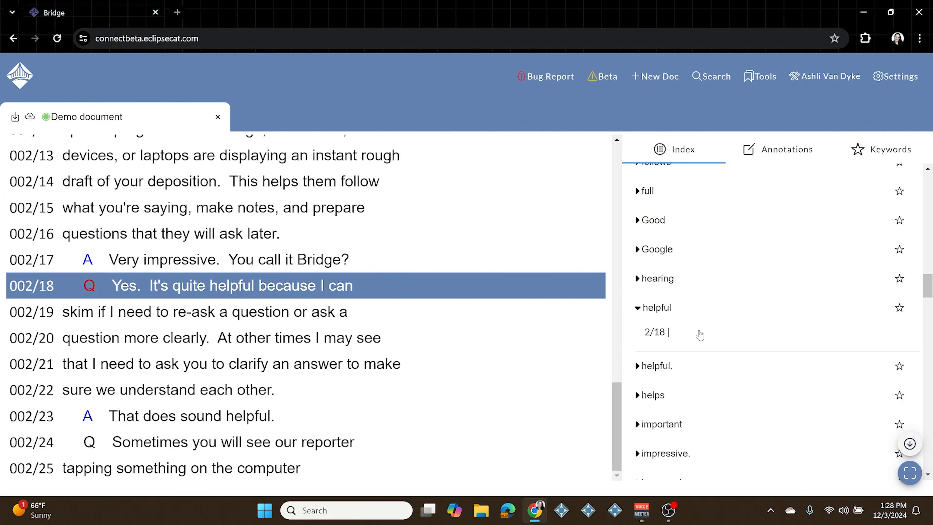
Step through the occurrences of "manage" at 1/13, 1/16 and 1/22 from the word index, then collapse the entry.
scroll(697, 333, down, 5)
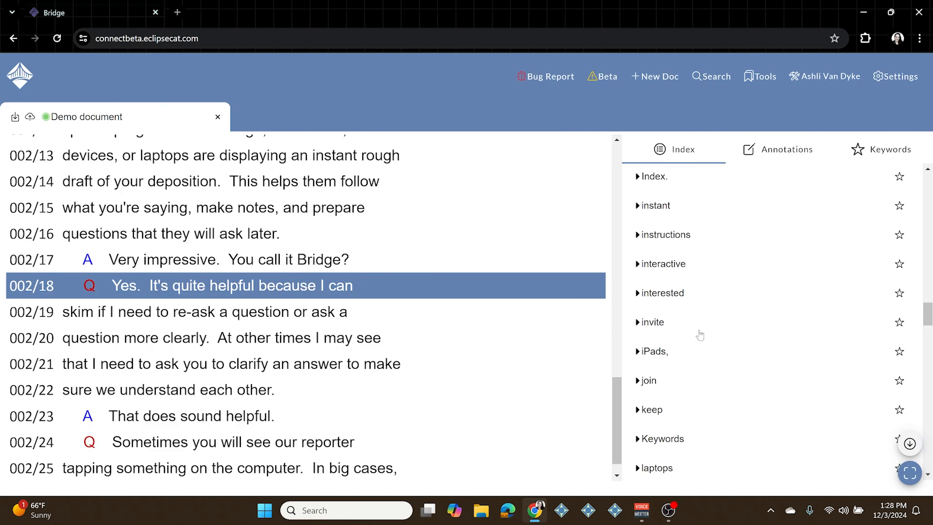
scroll(683, 301, down, 5)
click(673, 247)
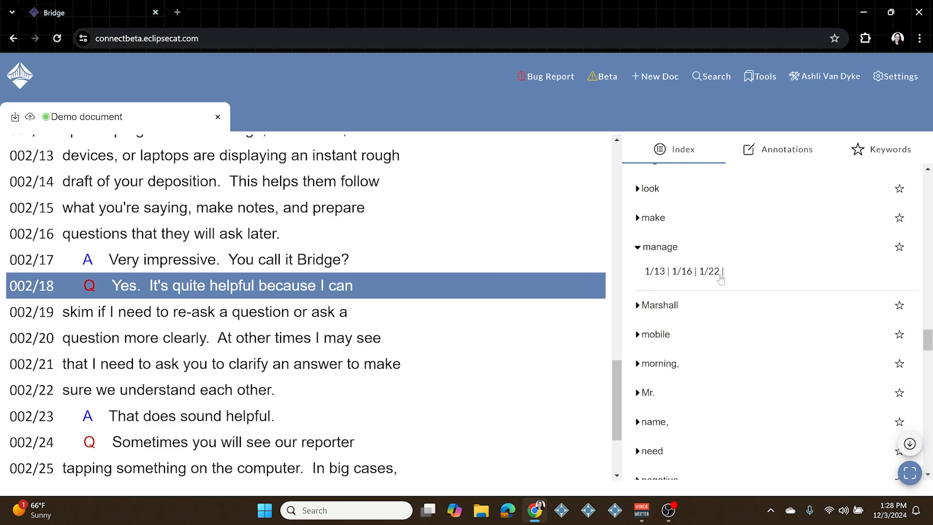
click(654, 272)
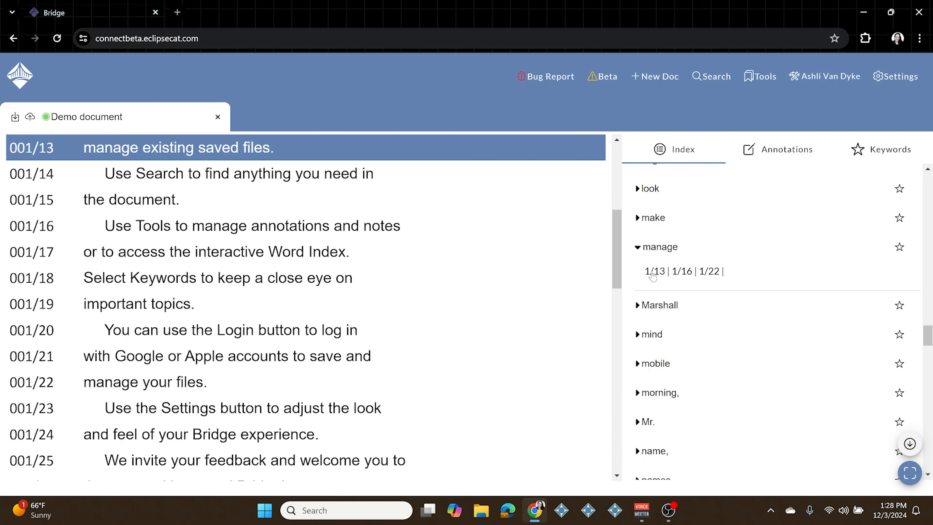
click(680, 273)
click(712, 274)
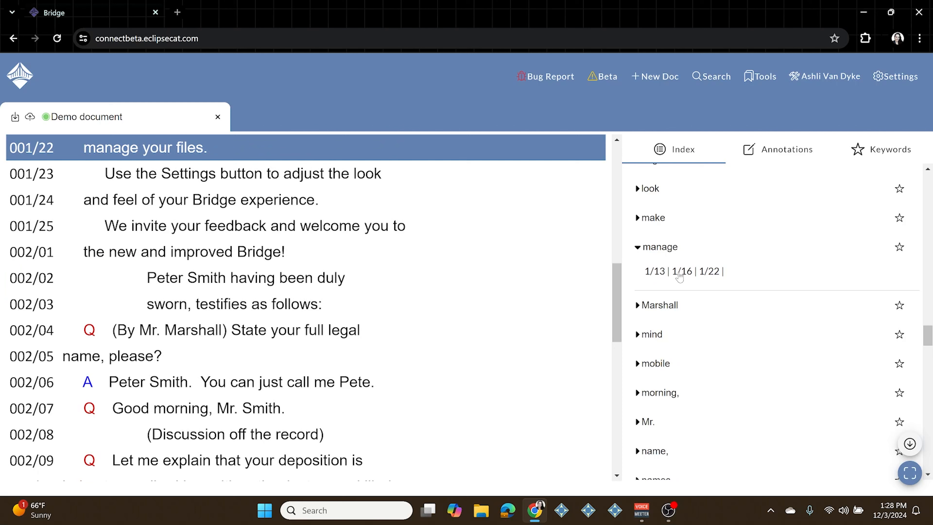
click(682, 275)
click(640, 247)
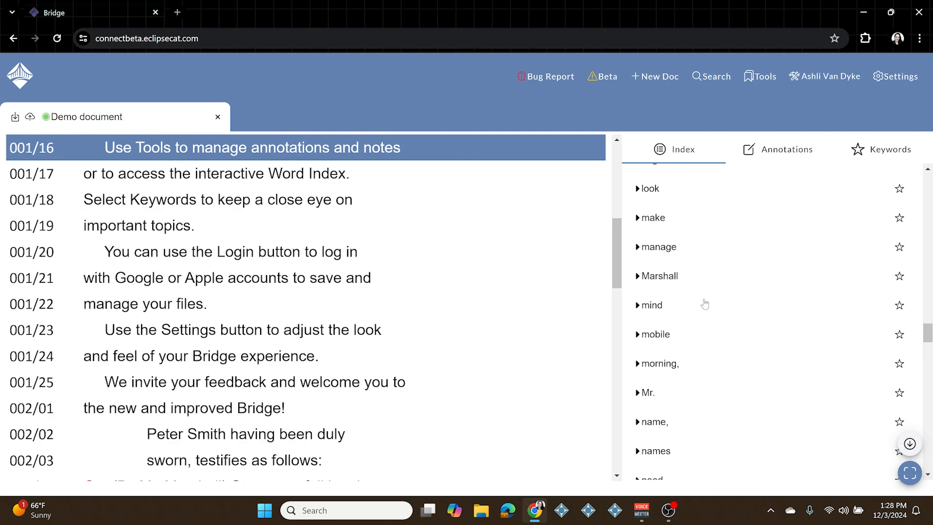
Mark Apple, Bridge, court, eye, the attorney's surname, improved and Login as keywords in the word index.
click(884, 156)
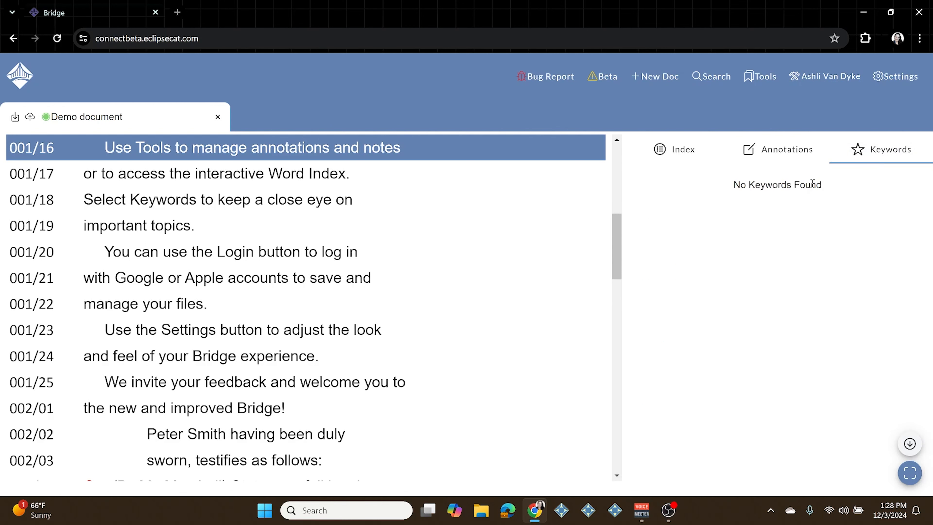
click(683, 152)
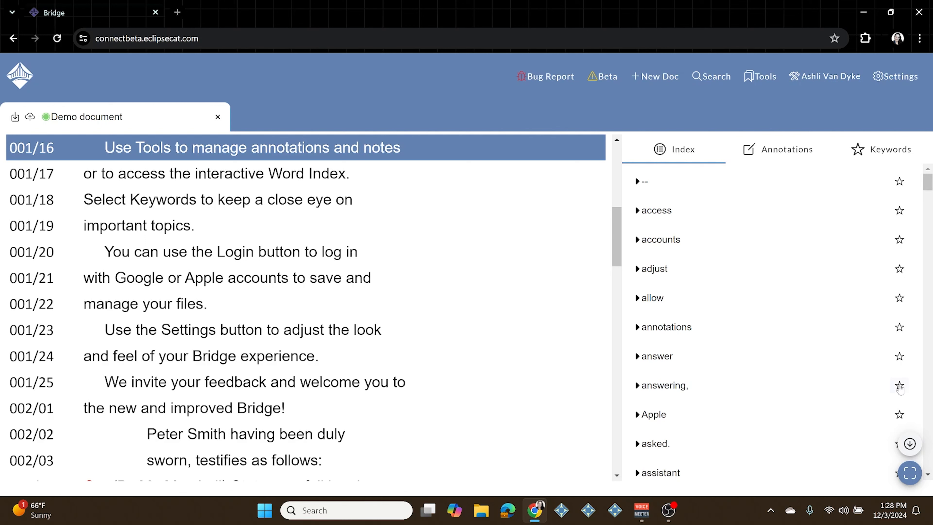
click(901, 418)
scroll(787, 365, down, 8)
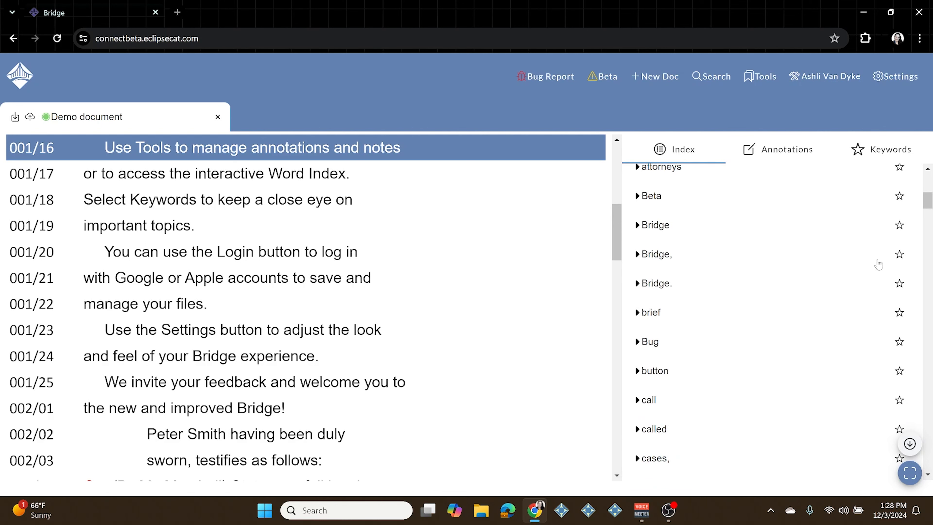
scroll(785, 325, down, 15)
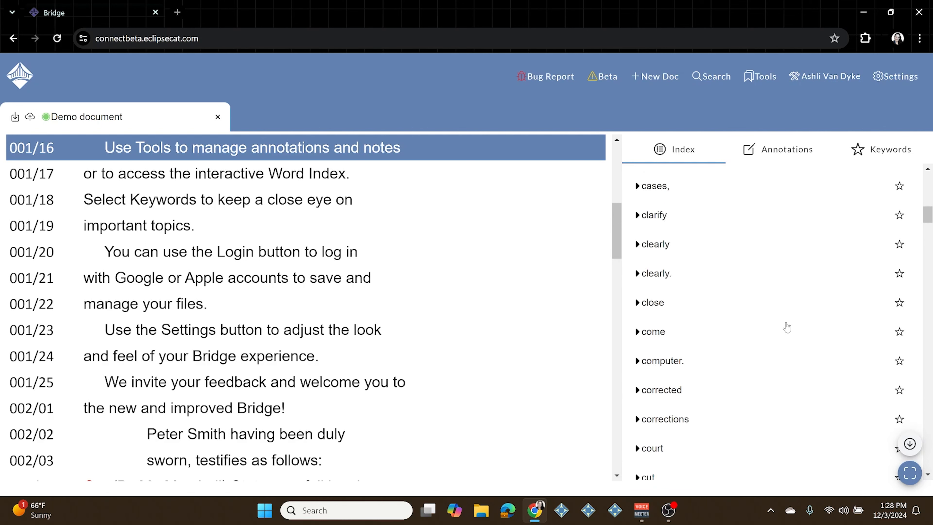
scroll(878, 248, down, 20)
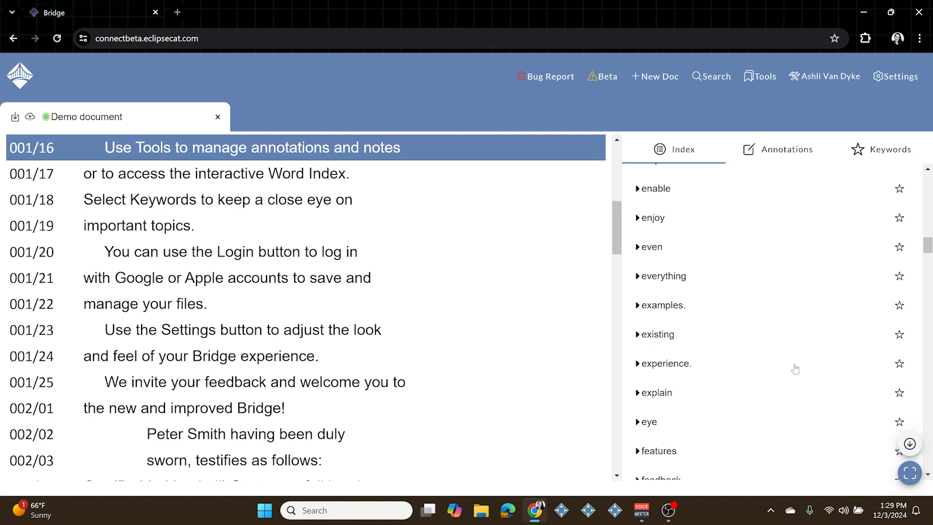
scroll(825, 349, down, 5)
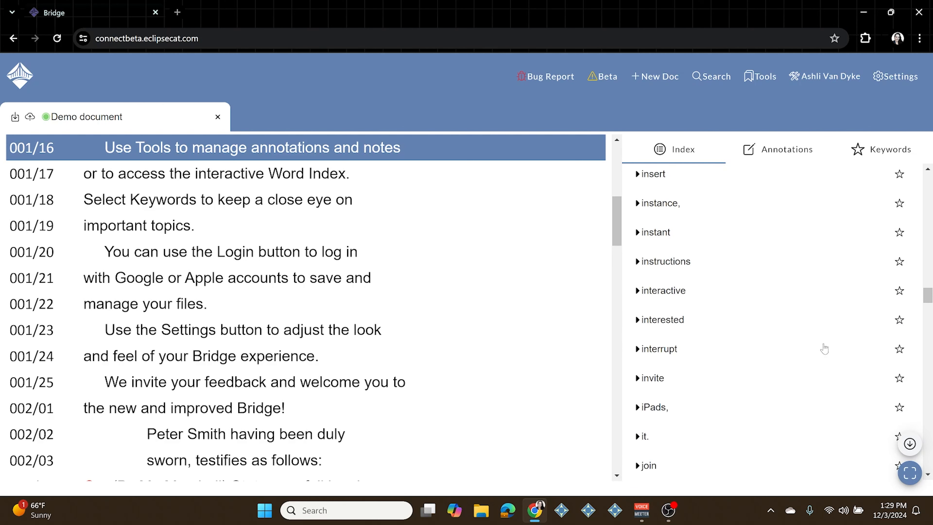
scroll(825, 348, down, 7)
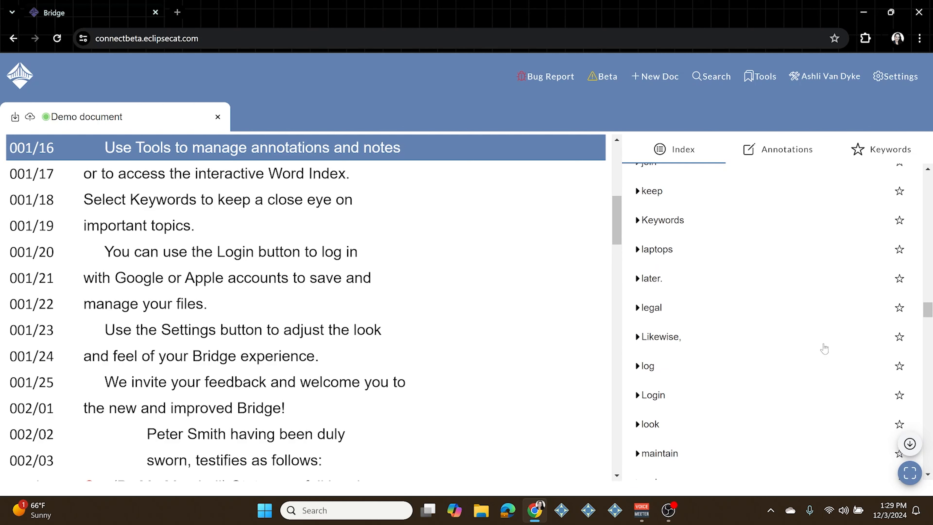
click(899, 334)
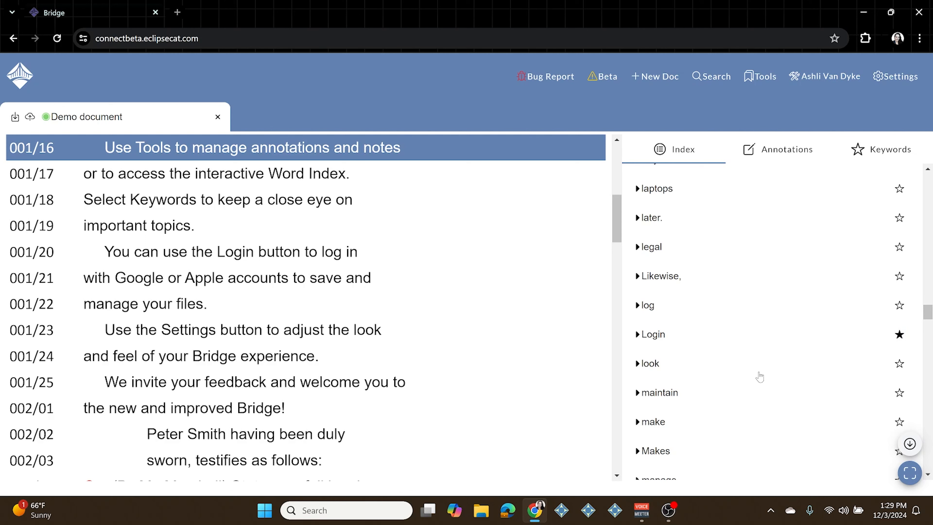
scroll(743, 372, up, 7)
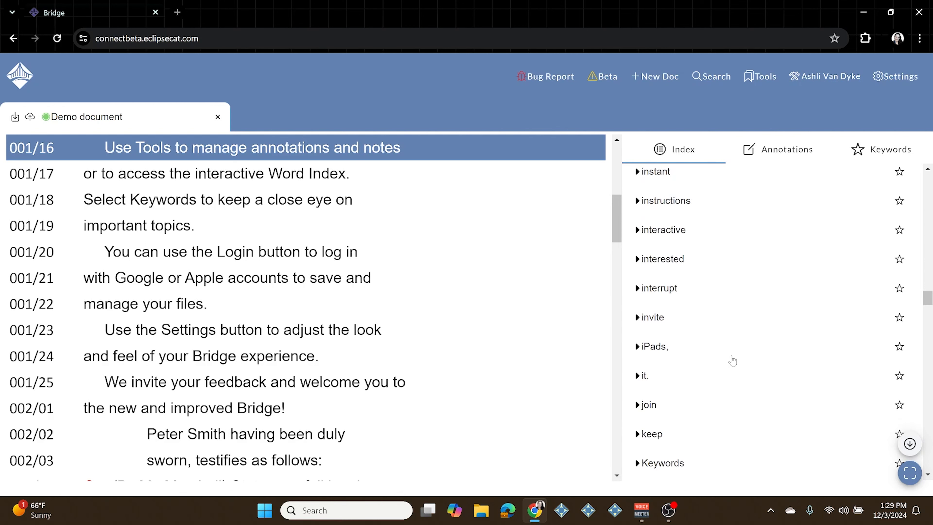
Review the saved keywords, expanding Apple and jumping through each occurrence of Bridge from 1/24 to 4/21.
click(879, 148)
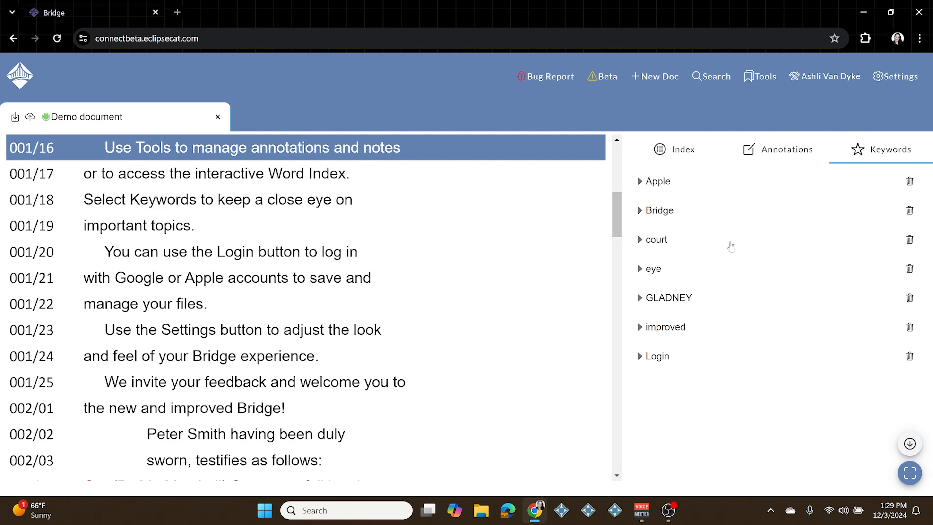
click(640, 186)
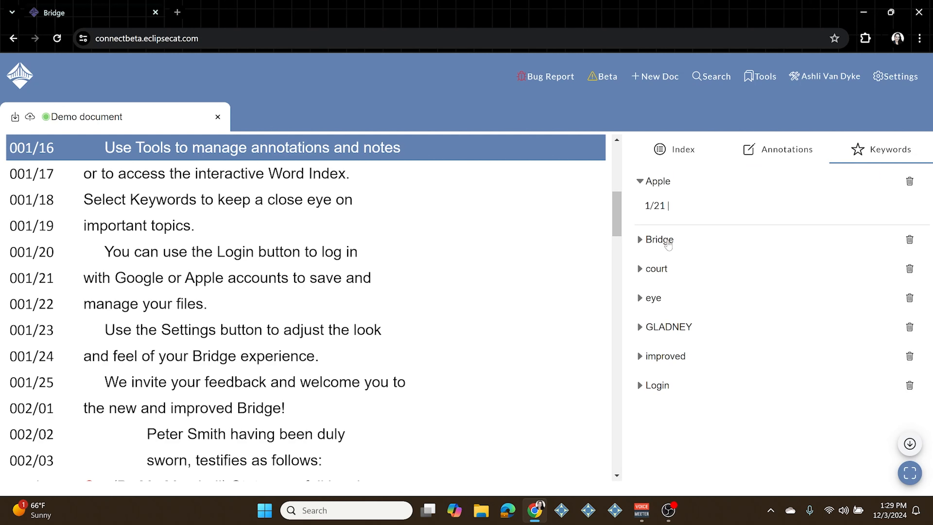
click(641, 249)
click(657, 239)
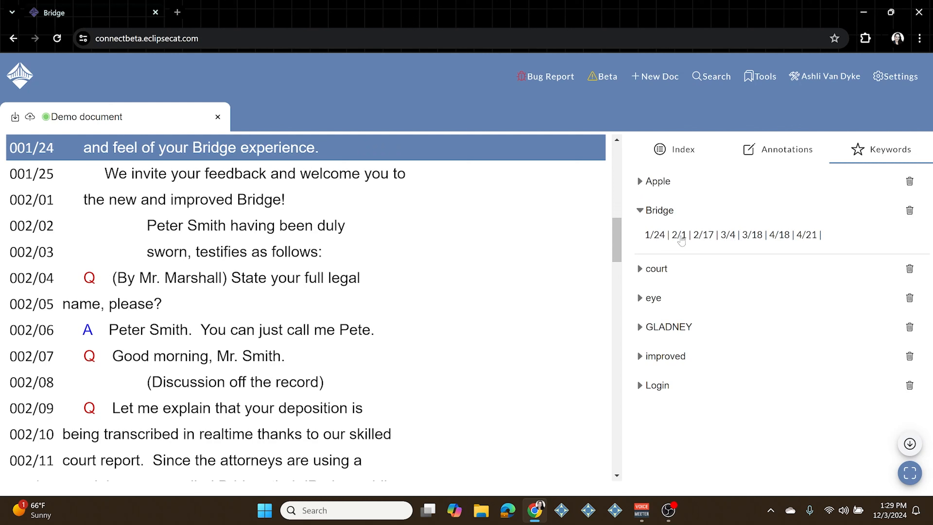
click(679, 237)
click(702, 237)
click(727, 237)
click(752, 237)
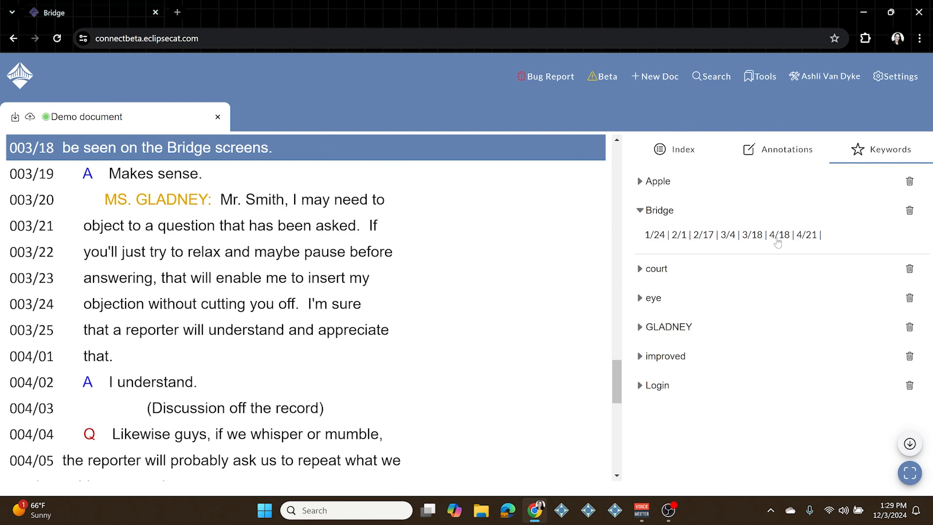
click(779, 237)
click(807, 237)
click(639, 211)
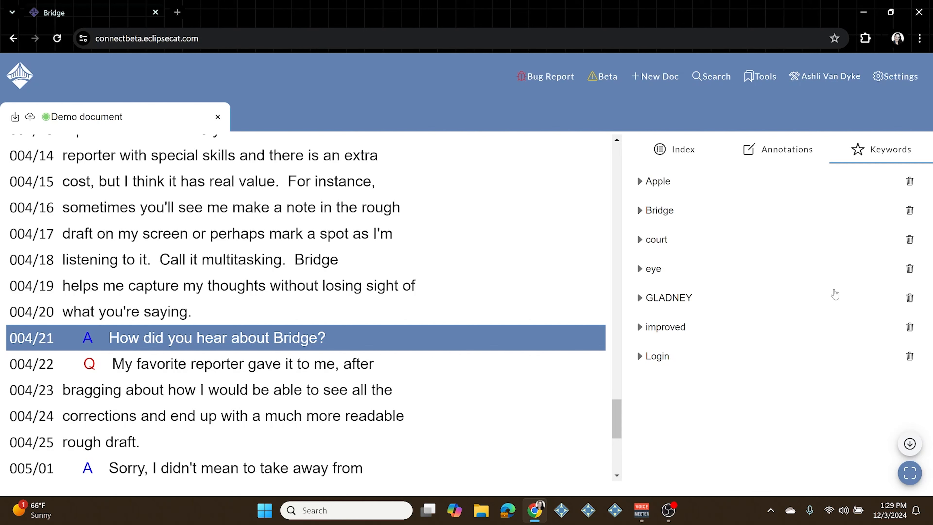
Remove "eye" from the keywords and expand its entry in the word index.
click(910, 270)
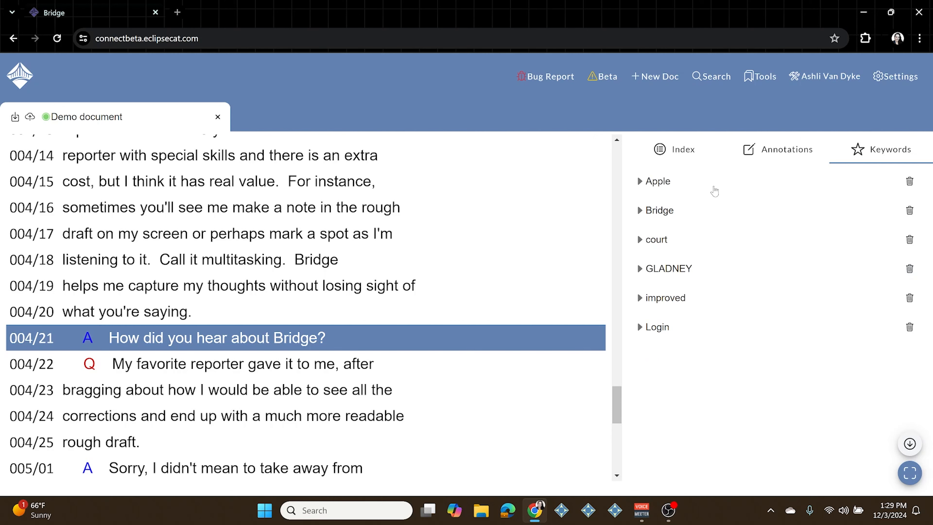
click(682, 155)
scroll(703, 335, down, 20)
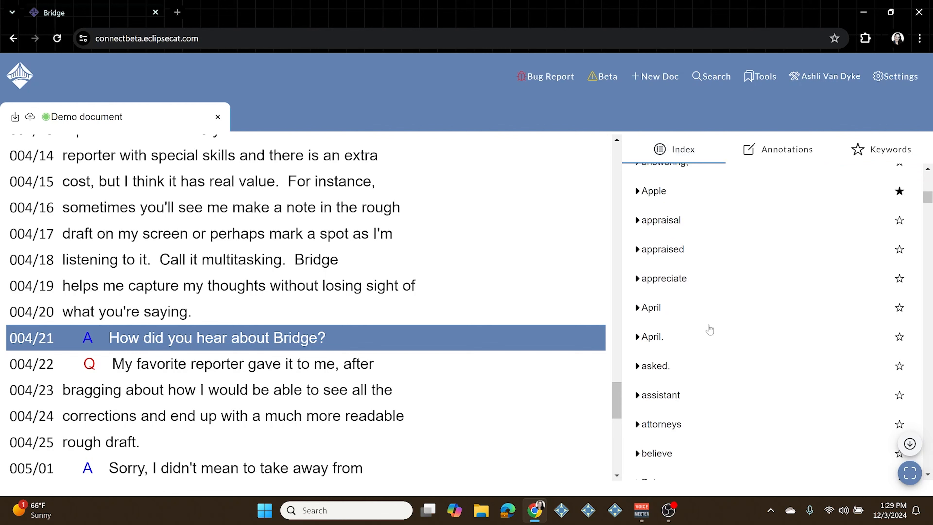
scroll(709, 329, down, 15)
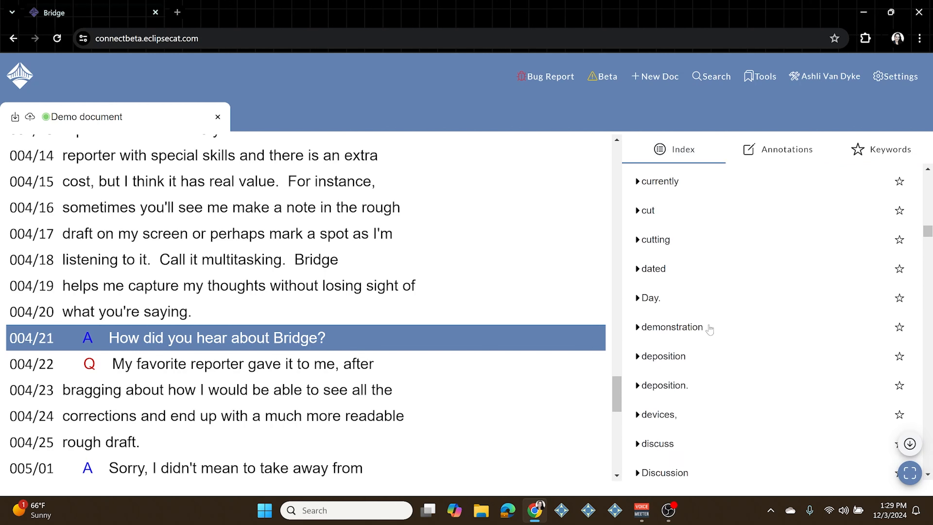
click(711, 338)
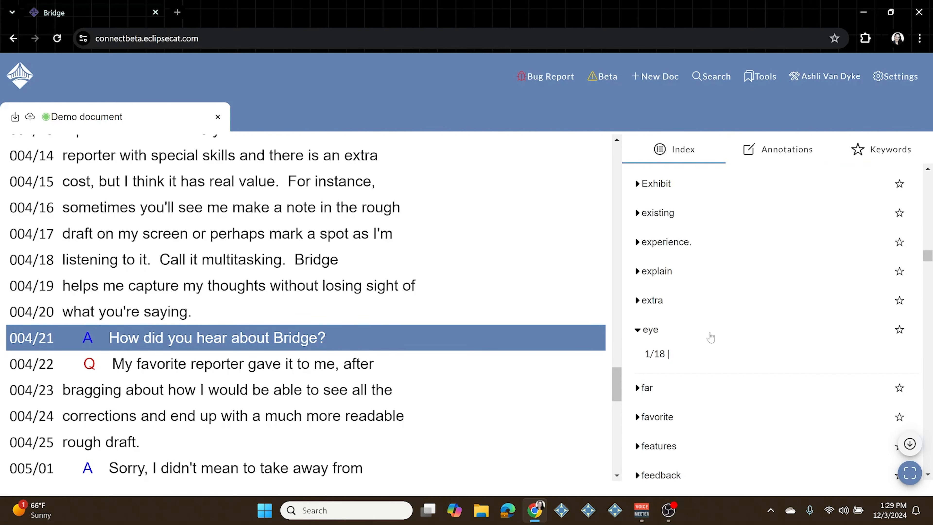
Mark "iPads," as a keyword in the word index.
scroll(710, 337, down, 10)
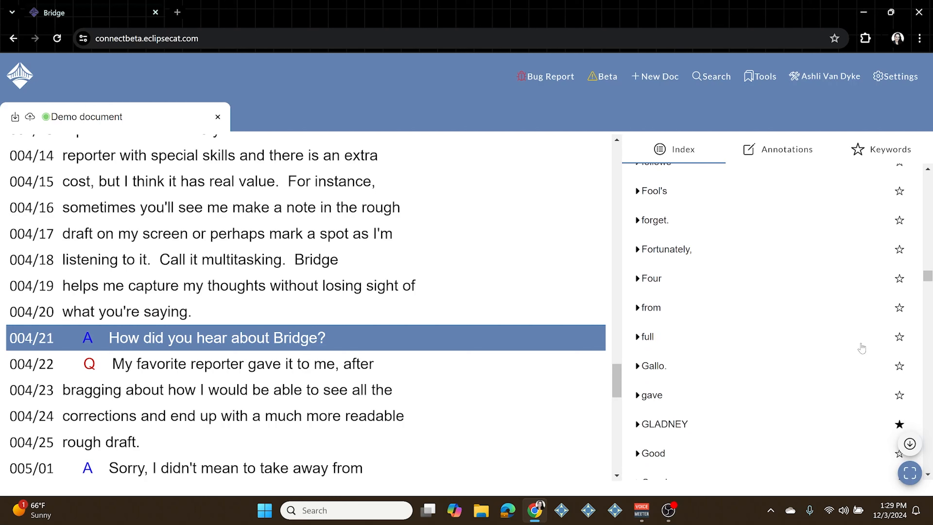
scroll(896, 318, down, 10)
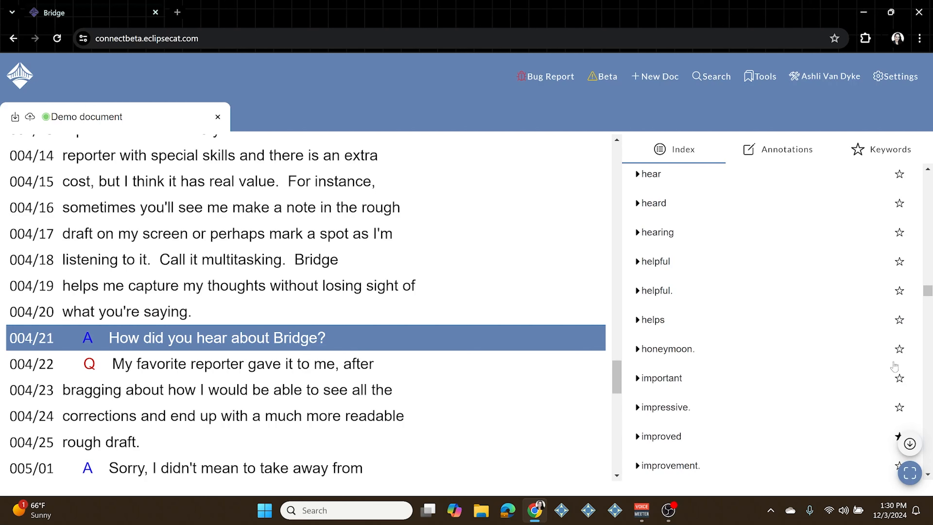
scroll(845, 342, down, 10)
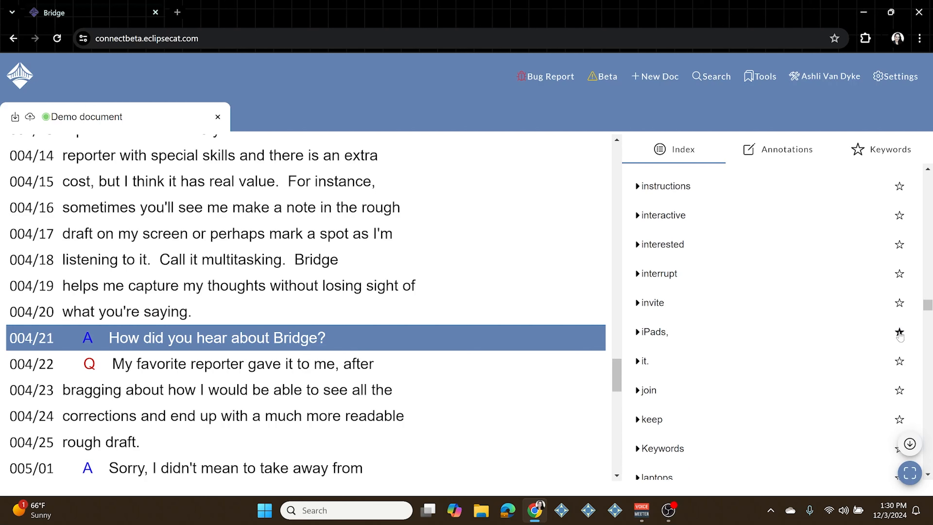
Mark "listening" as a keyword in the word index and review the saved keywords.
scroll(842, 330, down, 10)
click(899, 319)
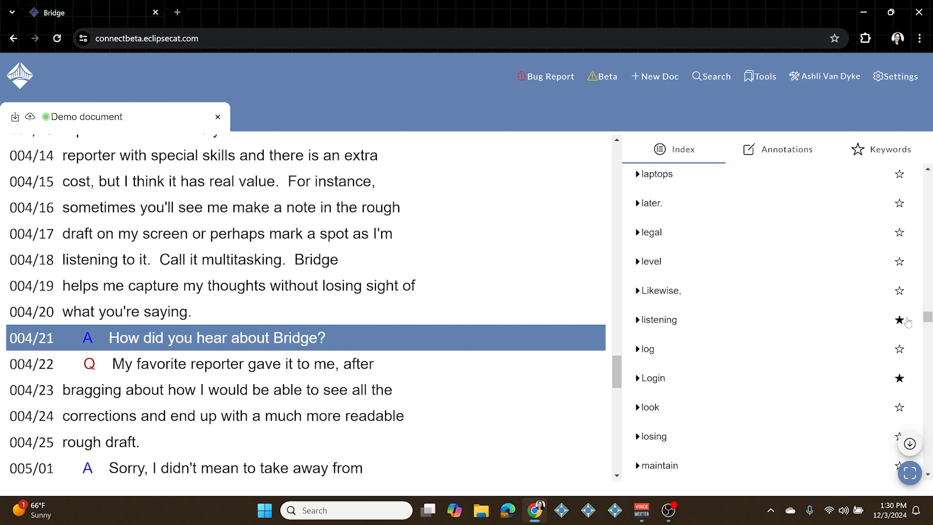
click(880, 156)
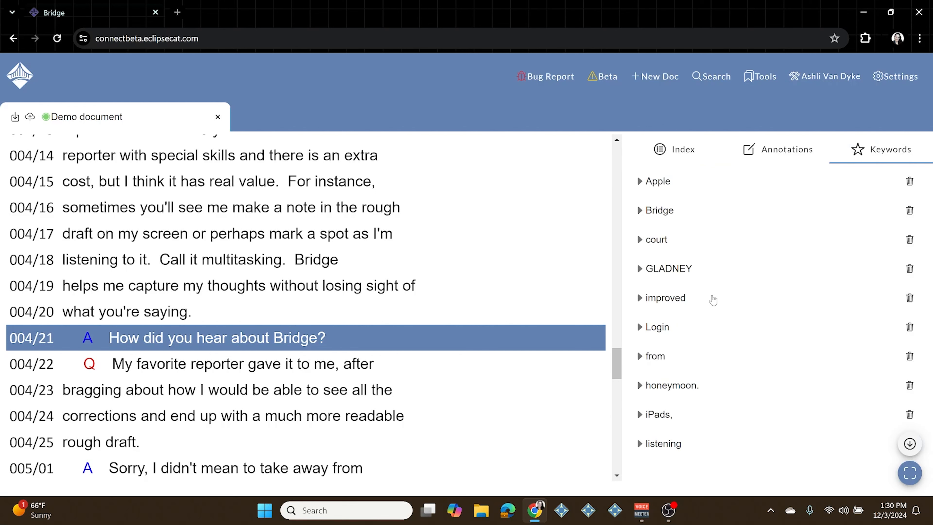
Annotate the start of line 004/14 at "reporter" with the text "I can type my desired text." in dark green.
click(768, 153)
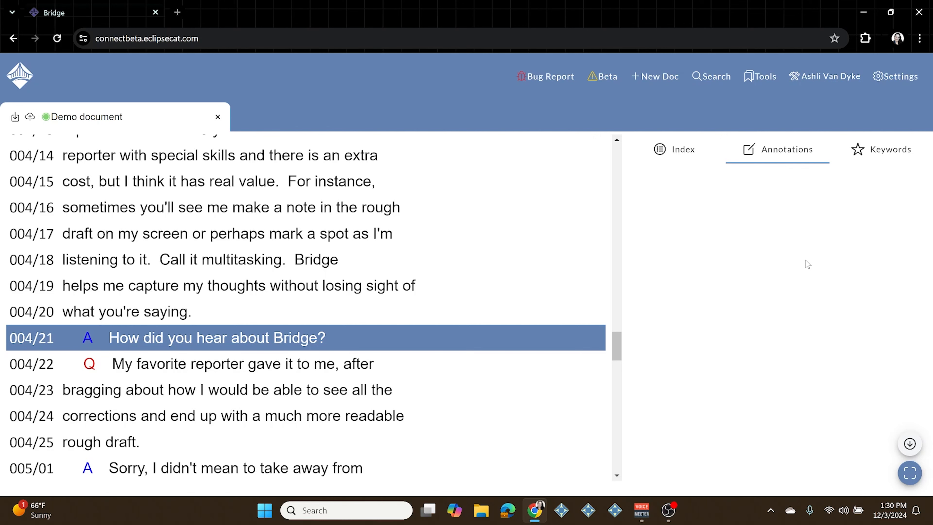
scroll(213, 278, up, 2)
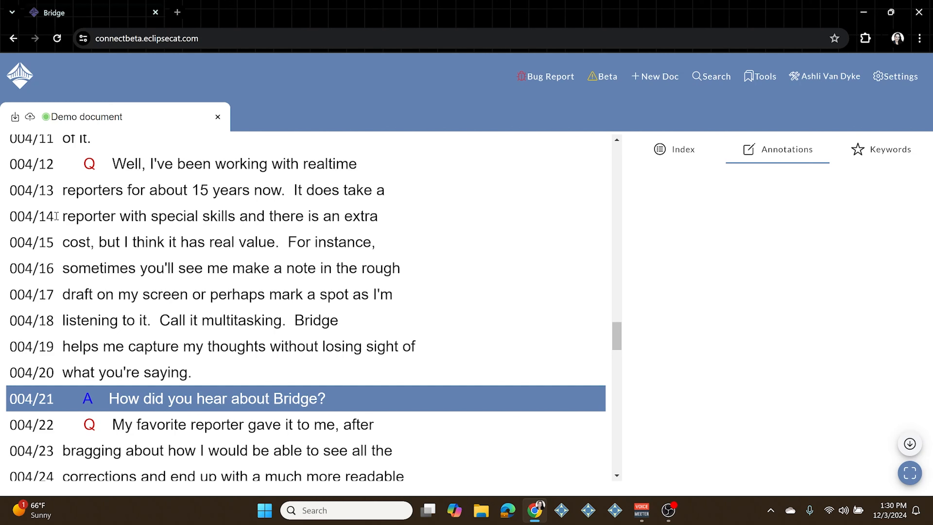
click(56, 216)
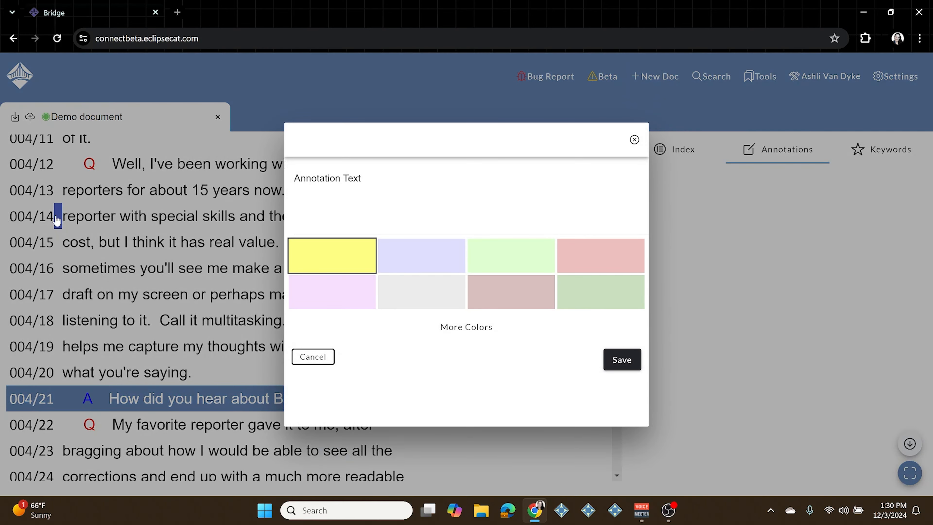
click(444, 189)
text(I can type my desired text.)
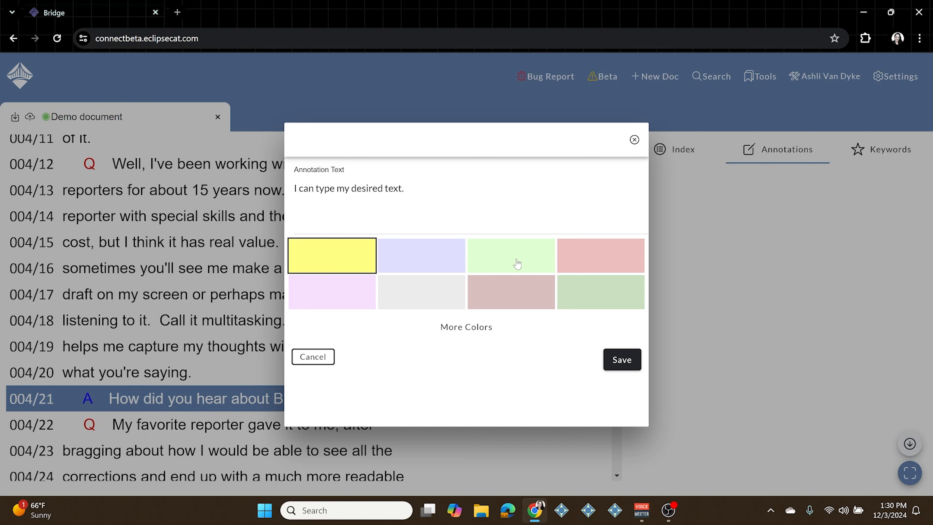
click(460, 327)
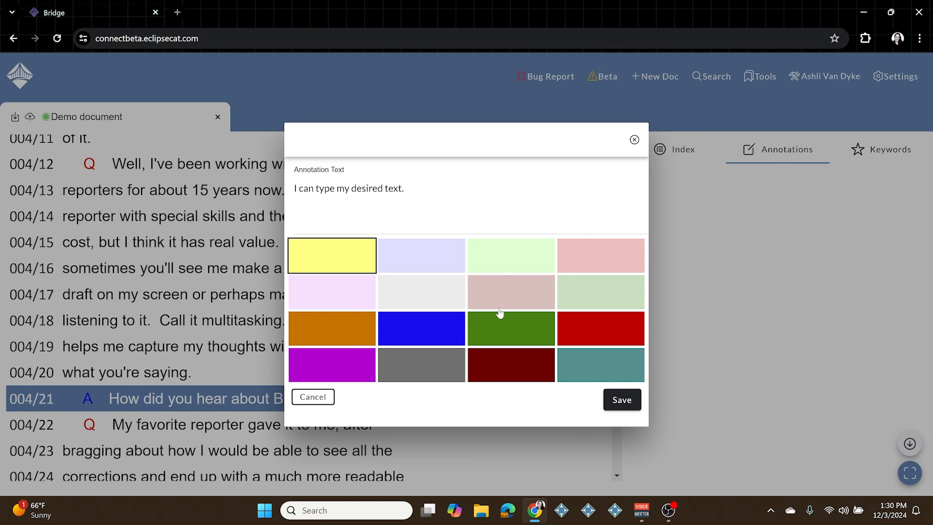
click(503, 333)
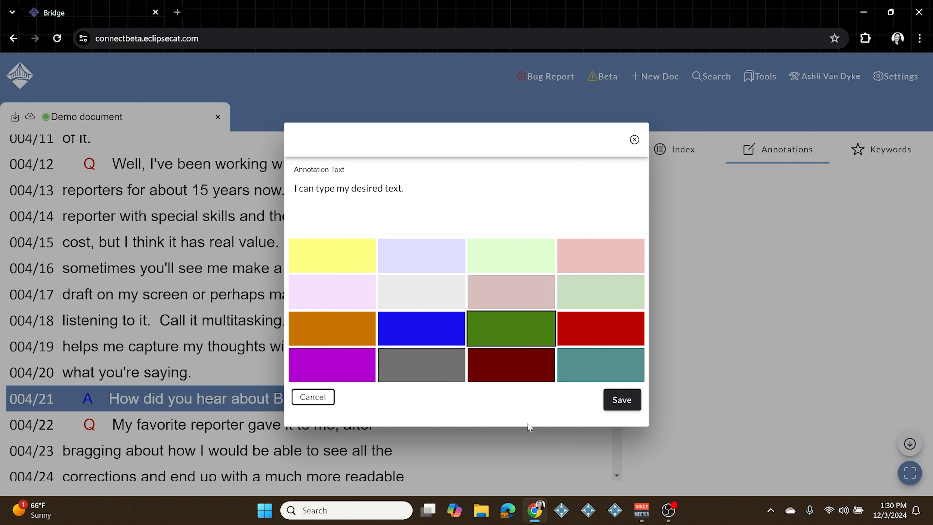
click(622, 400)
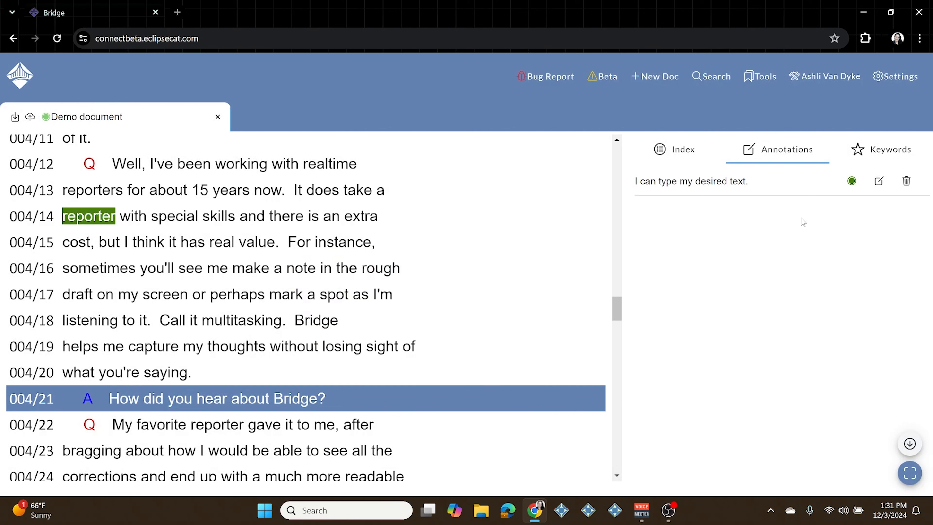
Highlight "(Exhibit 1 marked)" on line 005/04 with a yellow annotation that has no text.
scroll(170, 288, down, 10)
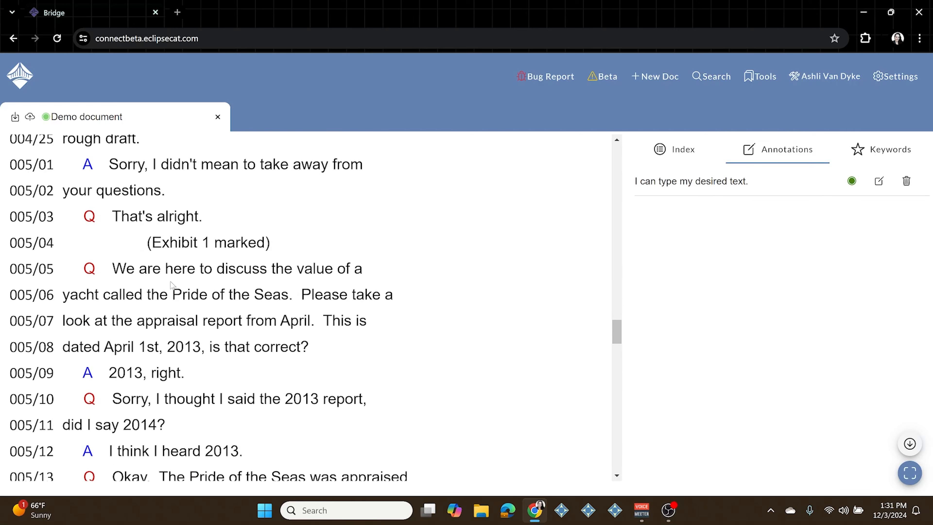
scroll(139, 330, up, 2)
drag(145, 330, 276, 332)
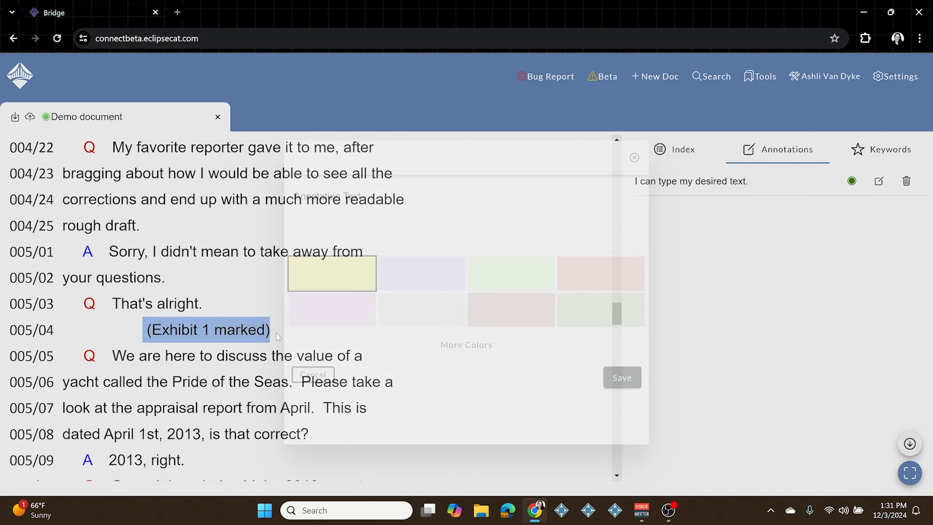
click(338, 263)
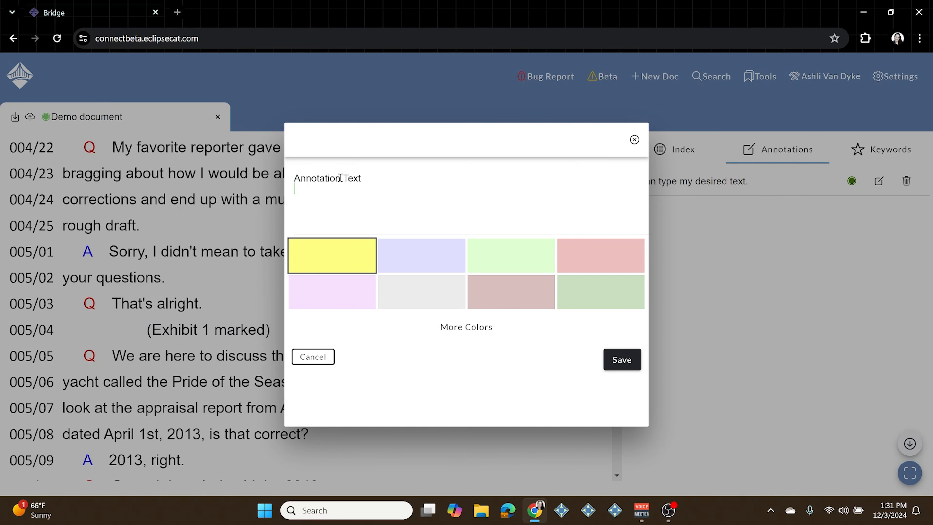
click(621, 360)
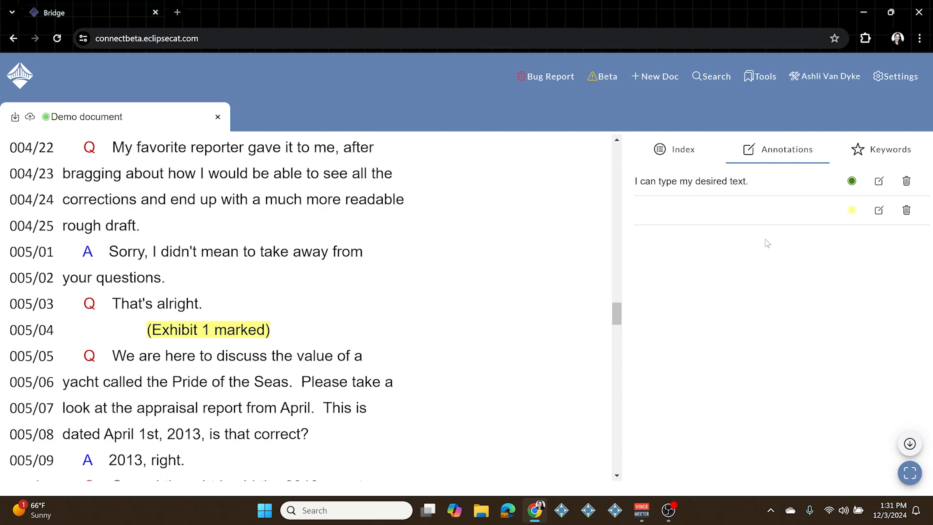
Add the text "Exhibit 1, marked" to the yellow annotation on line 005/04.
click(879, 212)
click(542, 191)
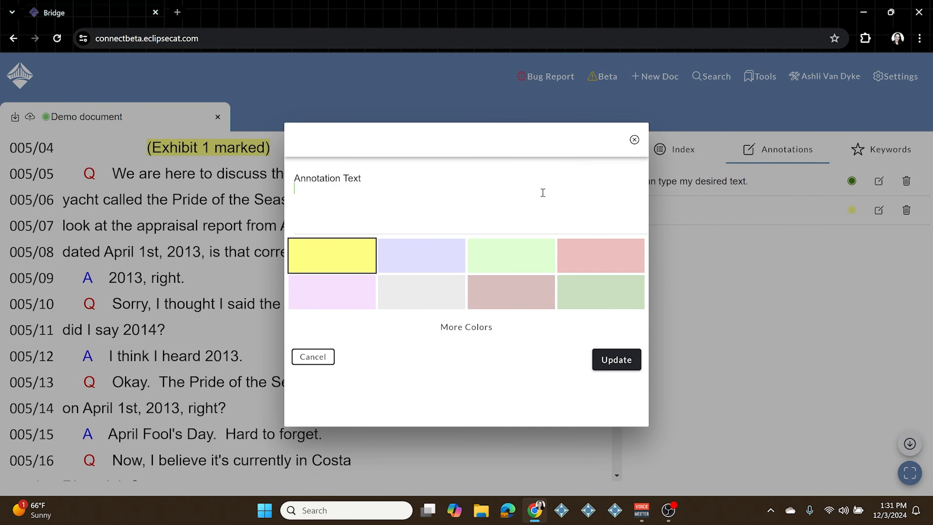
text(Exhibit 1, marked)
click(617, 359)
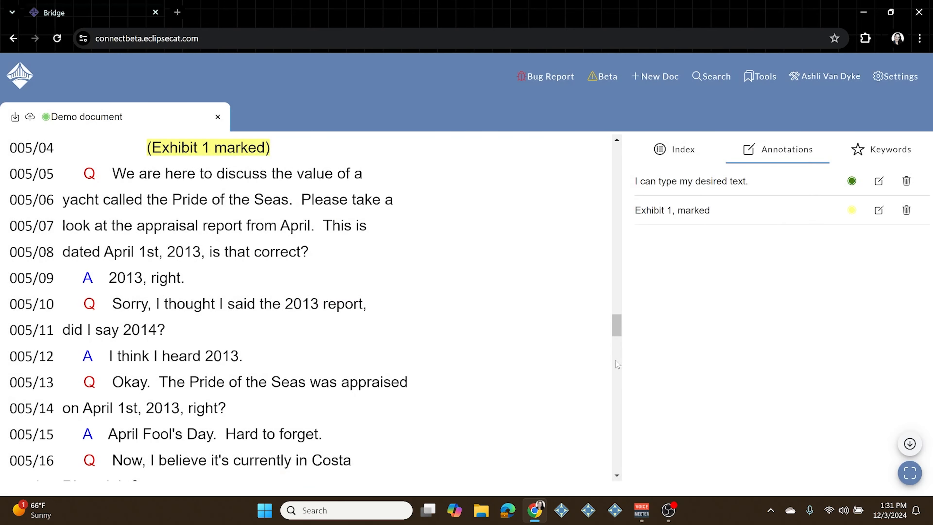
Clear the text of the "Exhibit 1, marked" annotation, keeping its highlight.
click(879, 212)
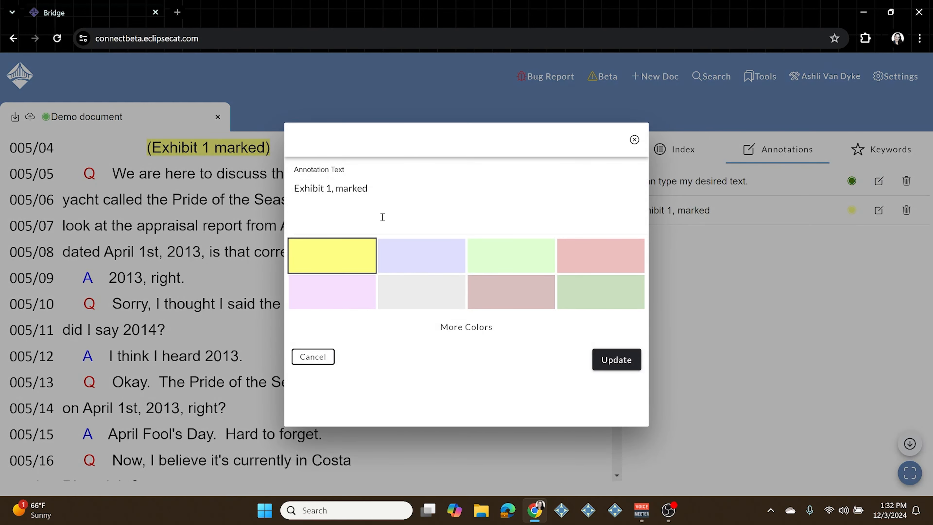
drag(391, 189, 242, 180)
key(BackSpace)
click(616, 361)
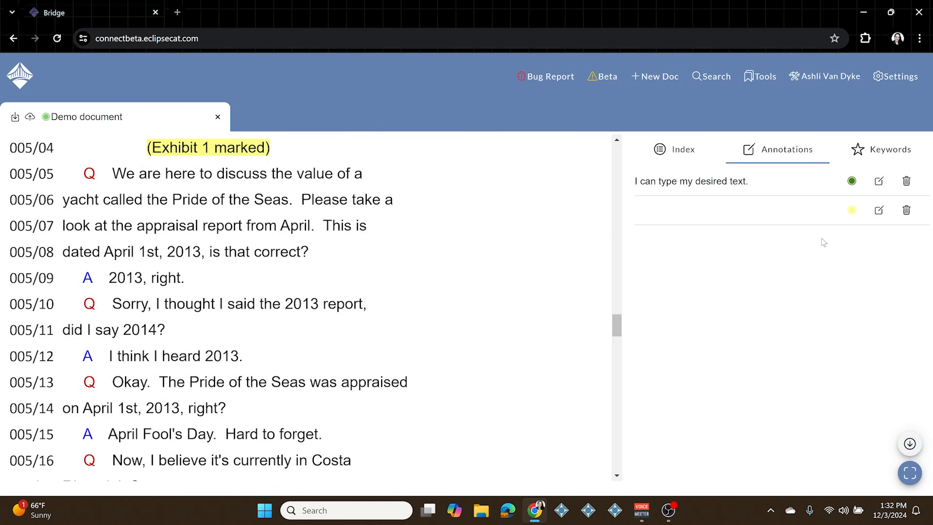
Change the textless annotation on "(Exhibit 1 marked)" to light red.
click(879, 211)
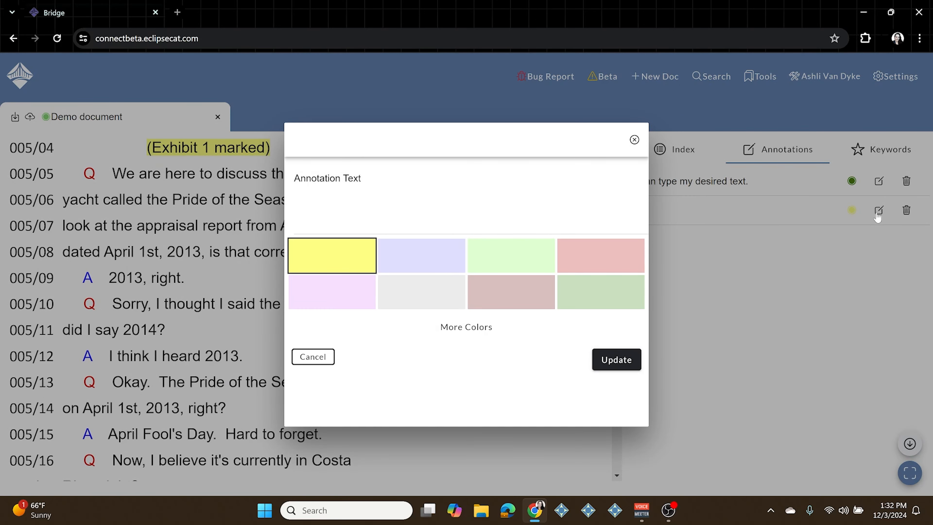
click(599, 257)
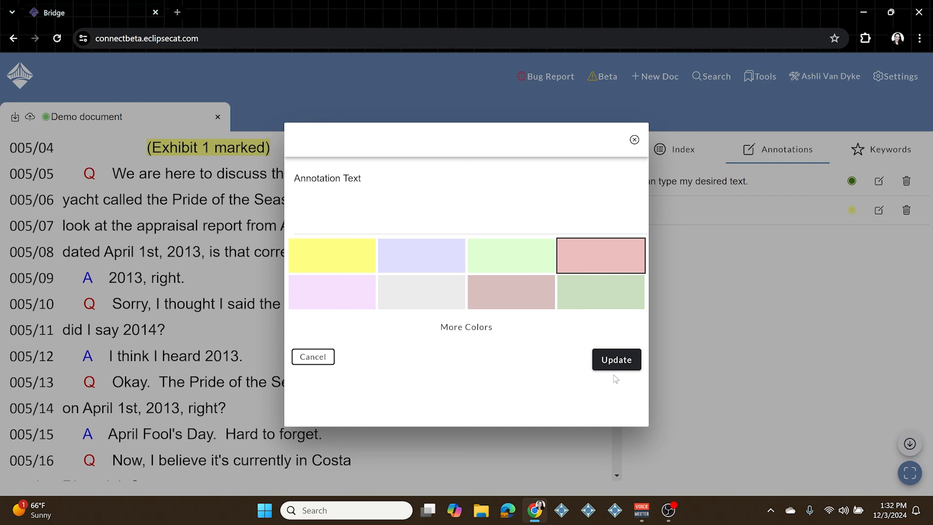
click(615, 361)
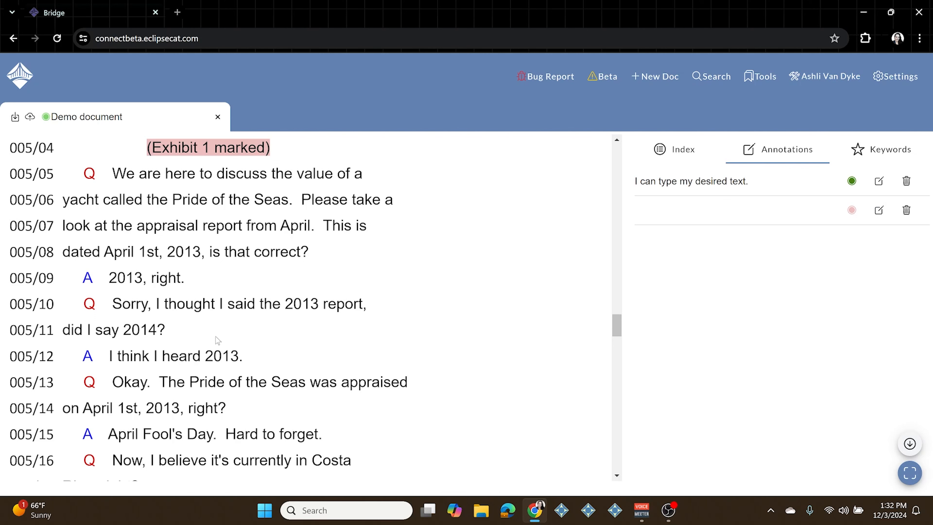
Annotate the start of line 005/22 with the text "Add desired annotation text." in light gray.
scroll(218, 336, down, 8)
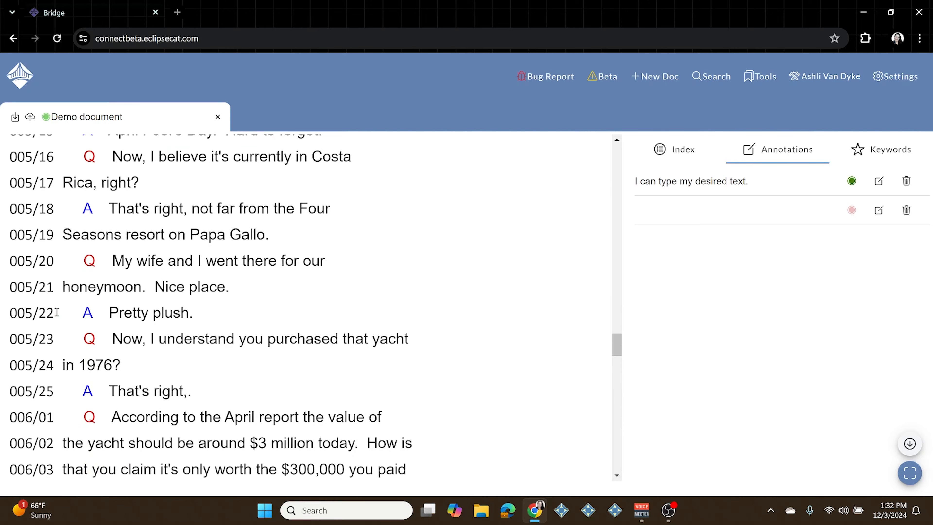
double_click(58, 312)
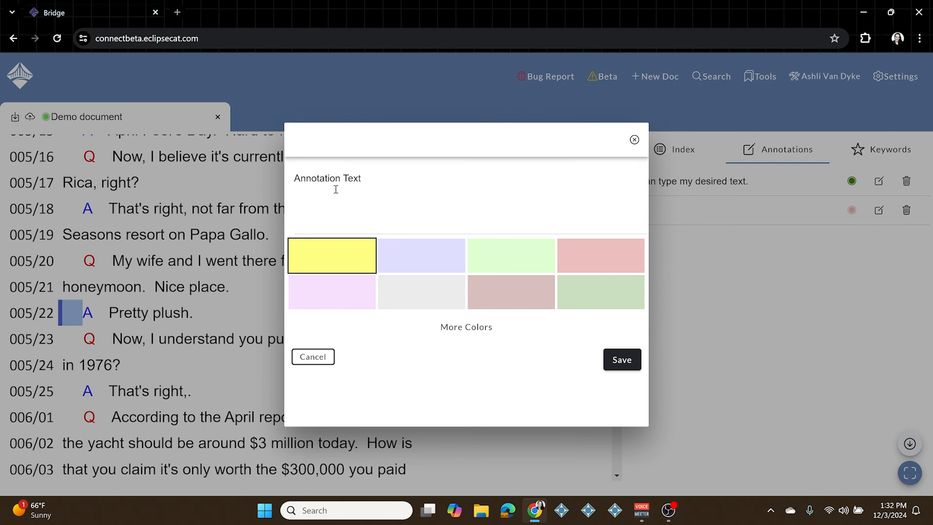
text(Add desired annotation text.)
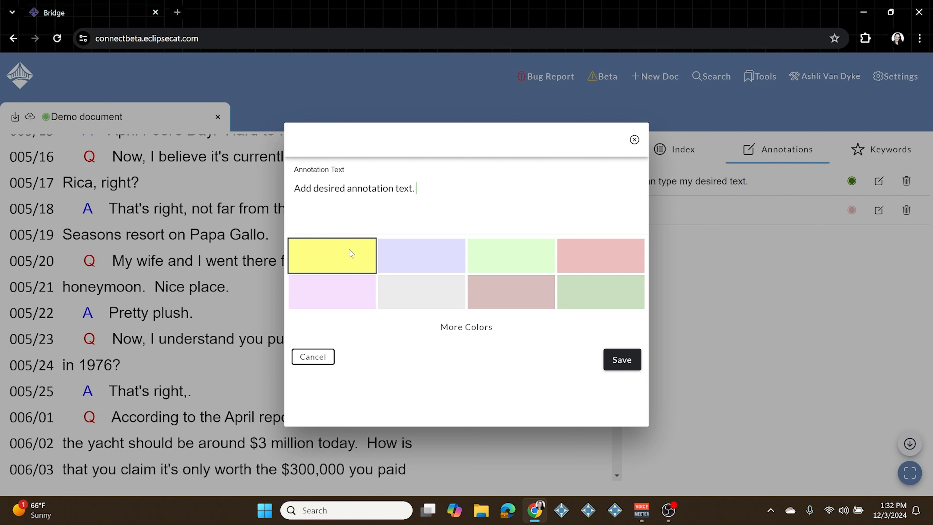
click(480, 326)
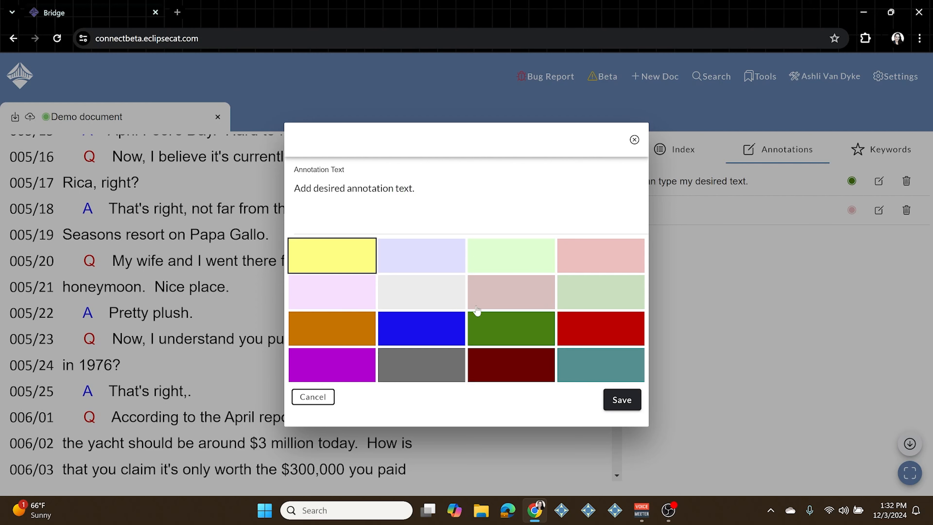
click(439, 293)
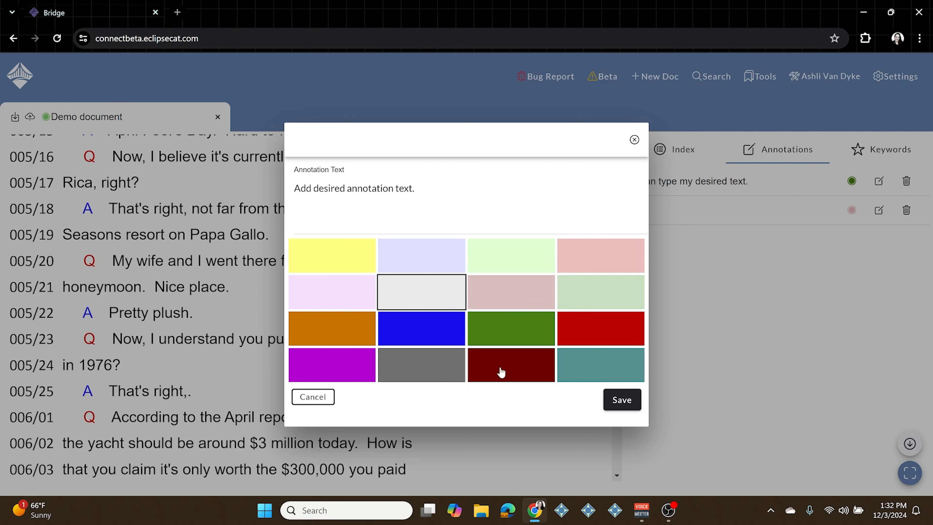
click(631, 399)
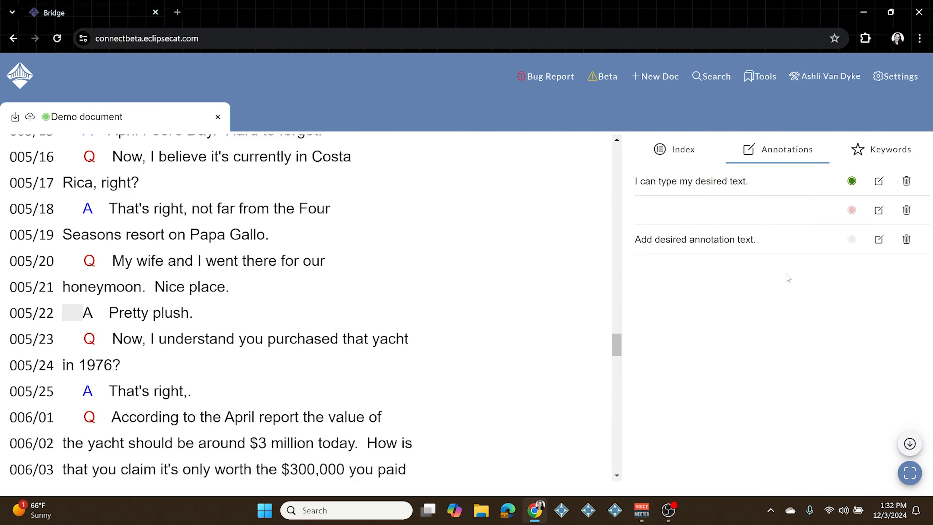
Go through the three saved annotations in turn to view their places in the transcript.
click(676, 187)
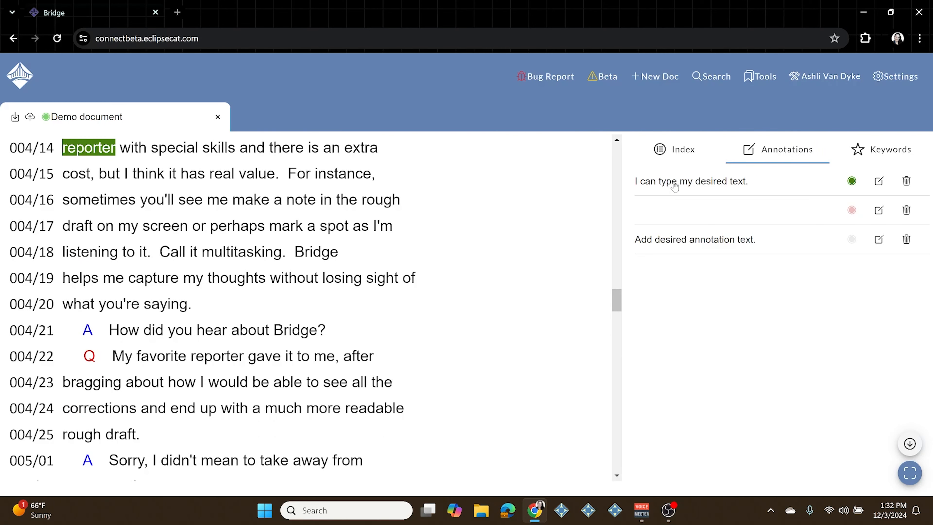
click(659, 216)
click(679, 240)
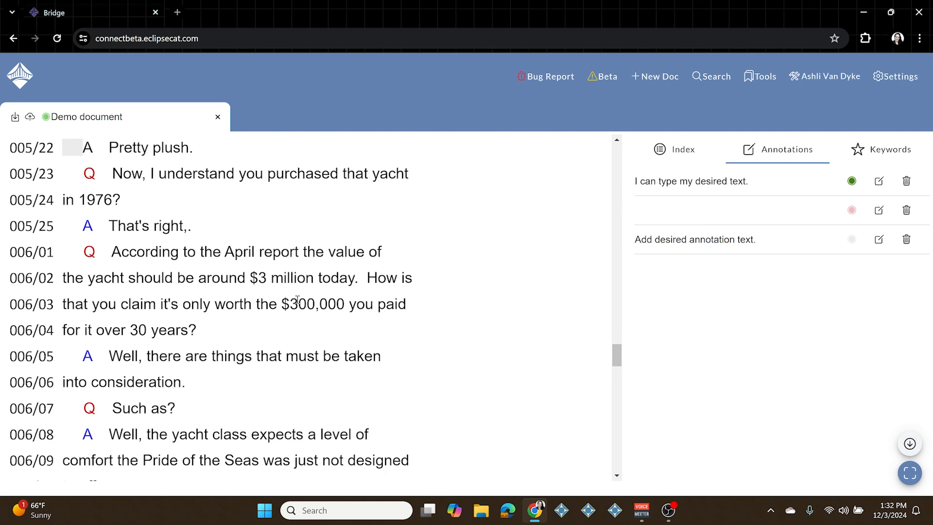
Annotate "$300,000" on line 006/03 with the text "Confirm dollar amount." in orange.
drag(281, 304, 345, 303)
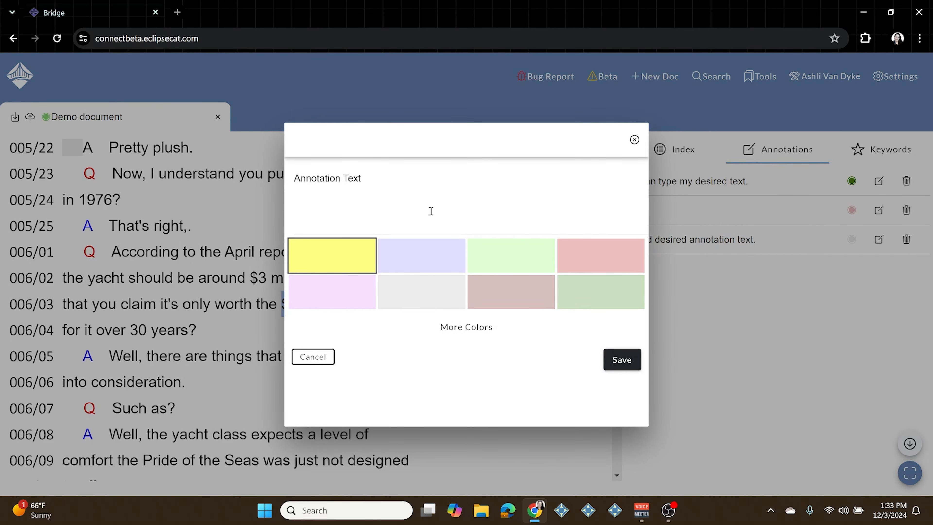
click(423, 194)
text(Confirm dollar amount.)
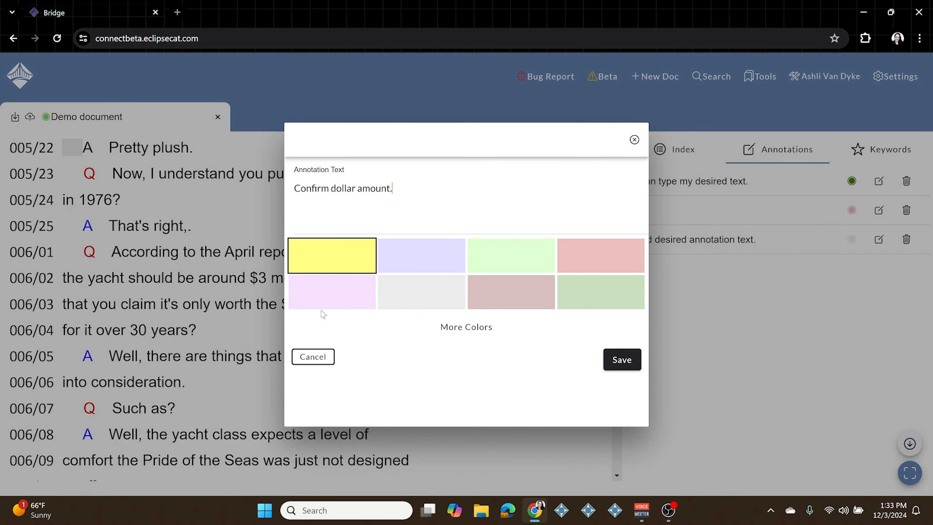
click(478, 325)
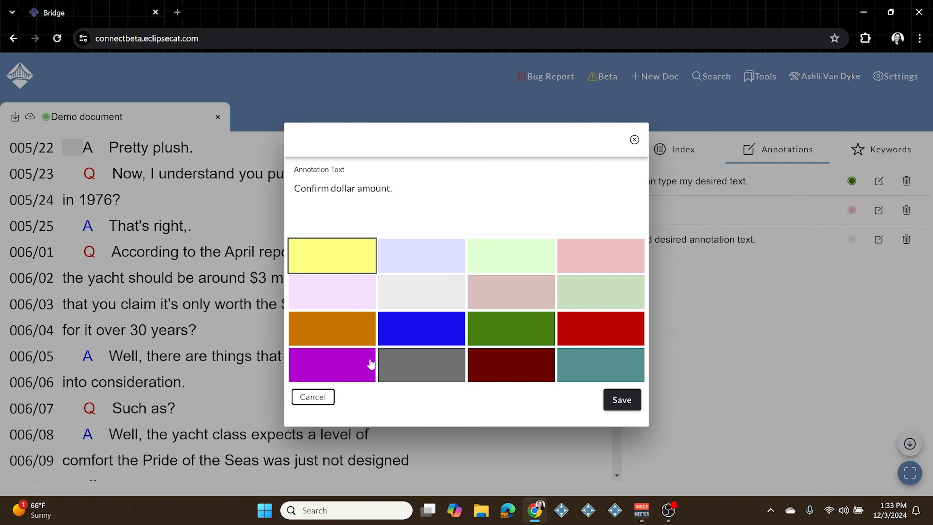
click(339, 333)
click(621, 399)
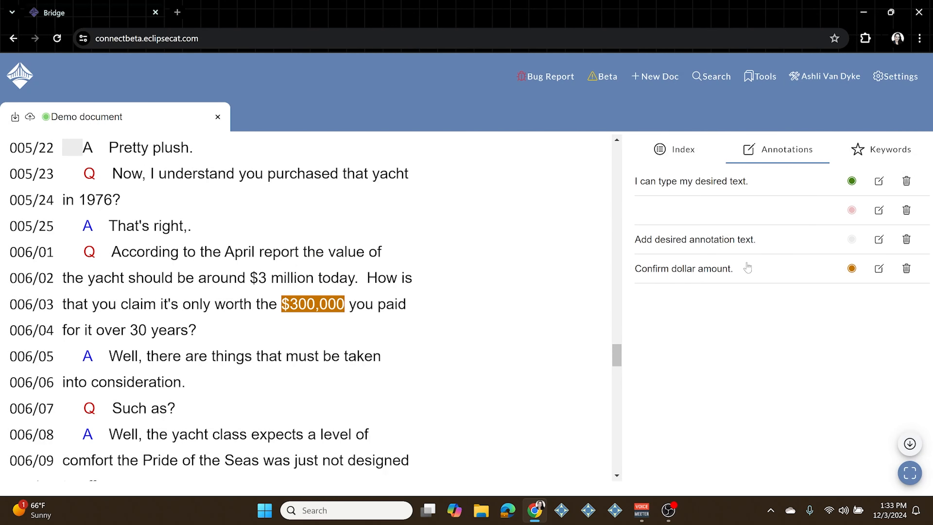
Remove "court" from the saved keywords.
click(681, 154)
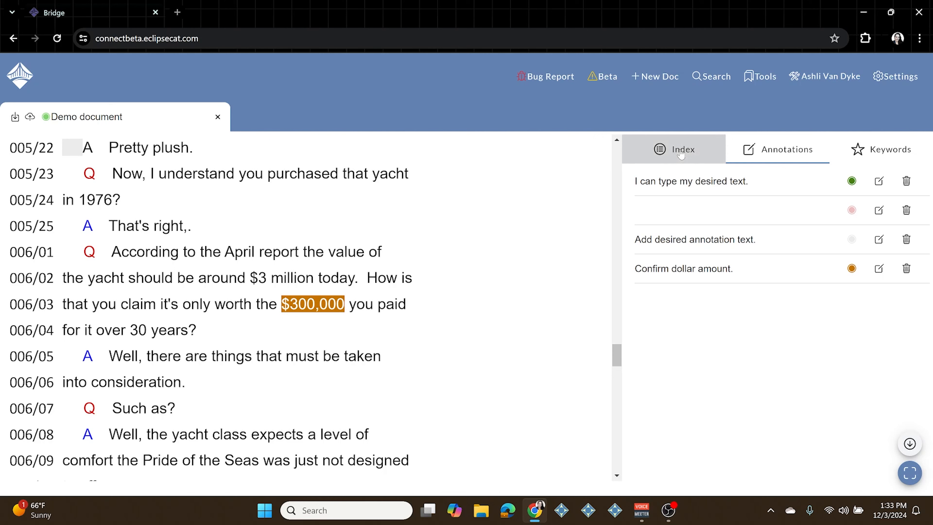
click(797, 153)
click(897, 151)
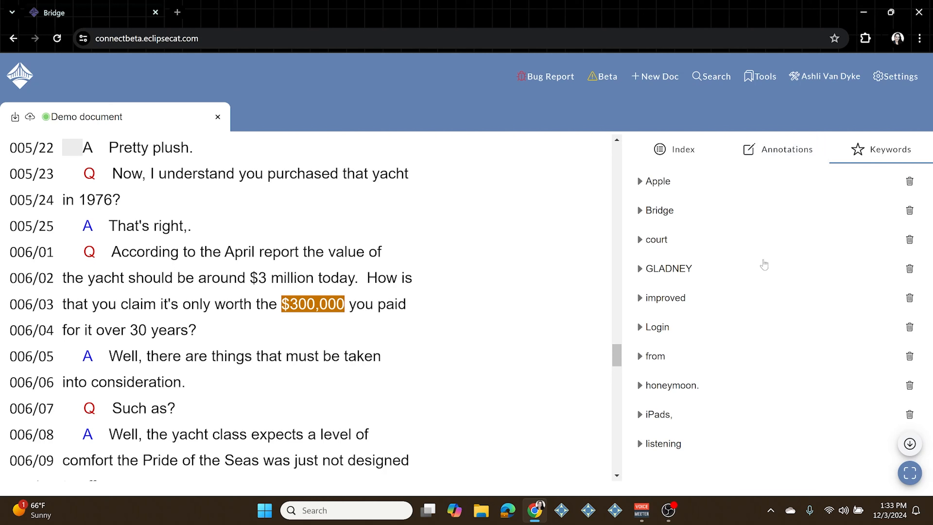
click(909, 239)
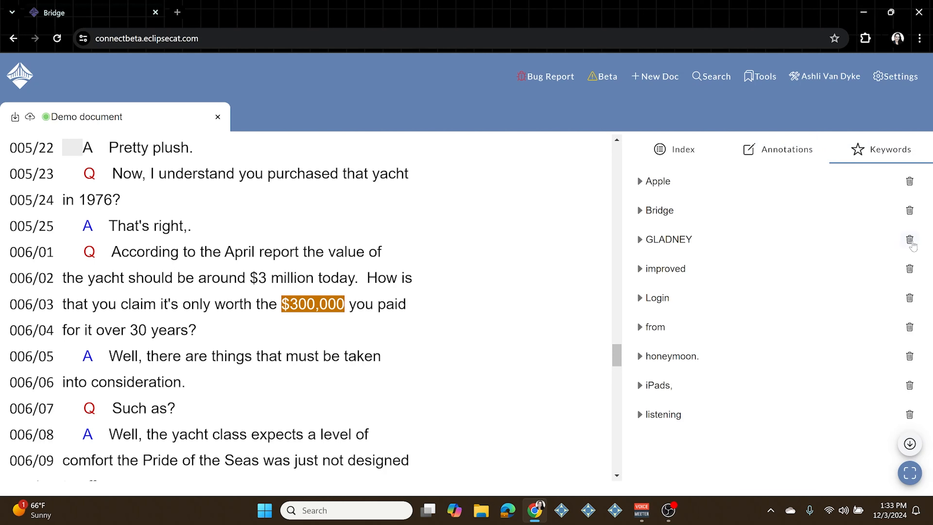
Delete the textless light red annotation on "(Exhibit 1 marked)".
click(775, 154)
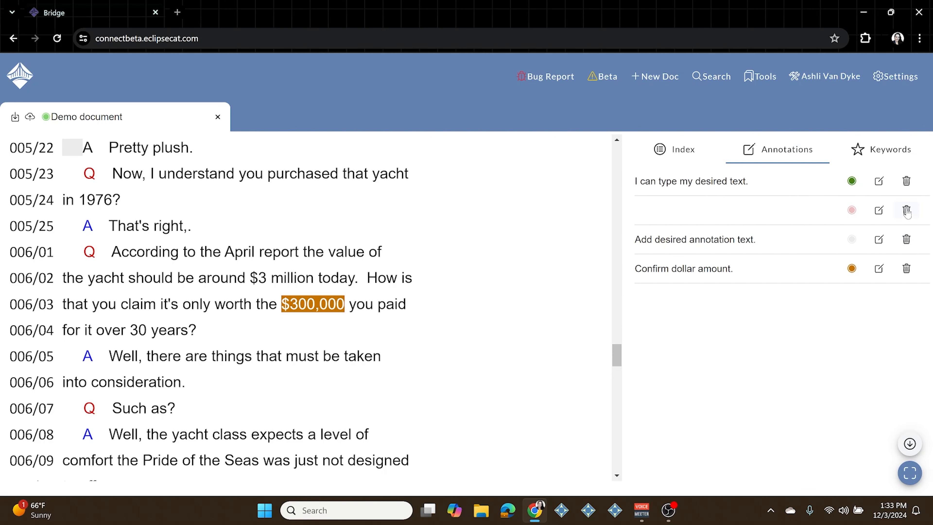
click(906, 211)
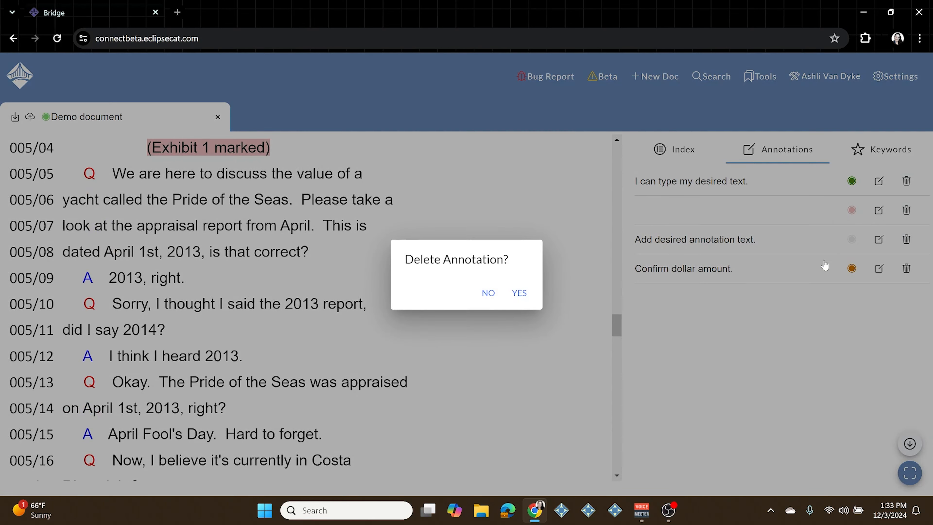
click(519, 294)
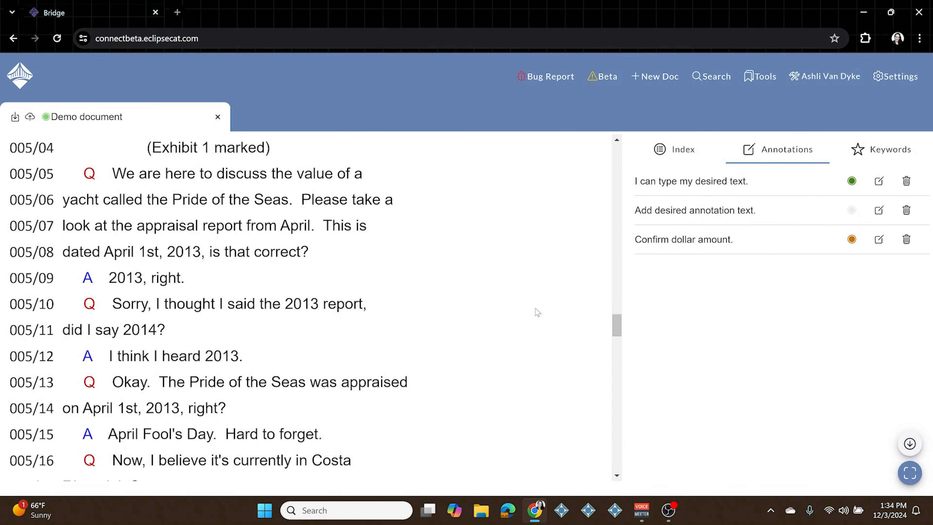